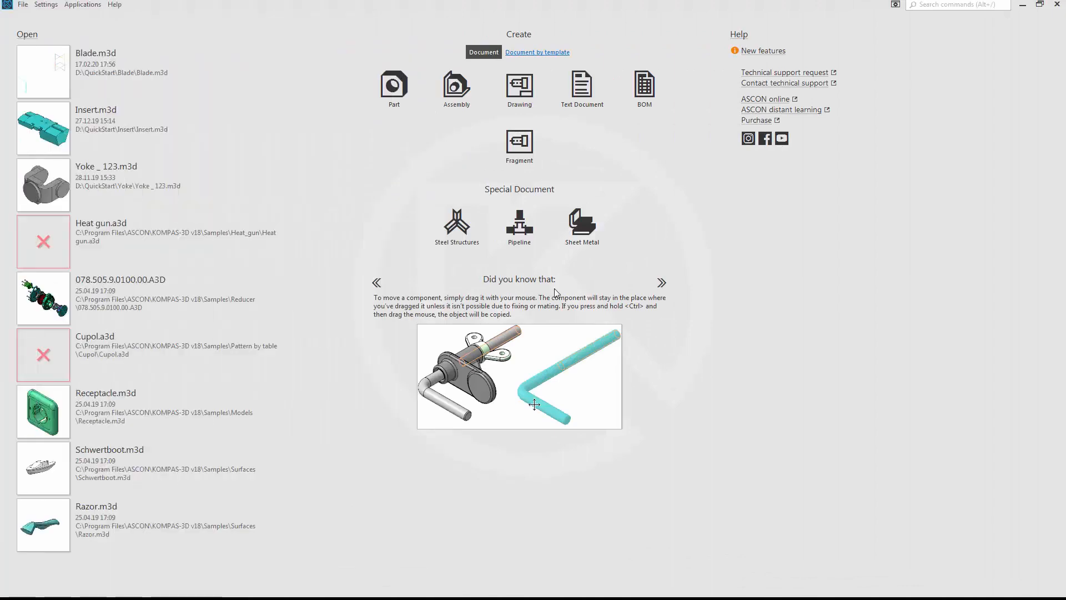
Step: Create a new part document and save it as Hammer in the Hammer folder
left_click(398, 96)
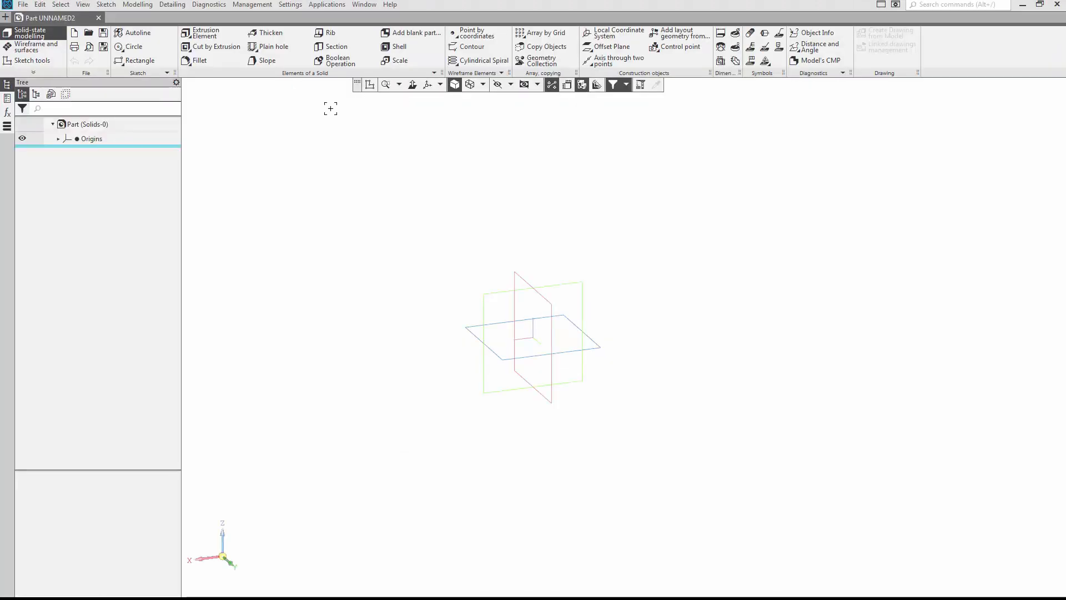
left_click(103, 33)
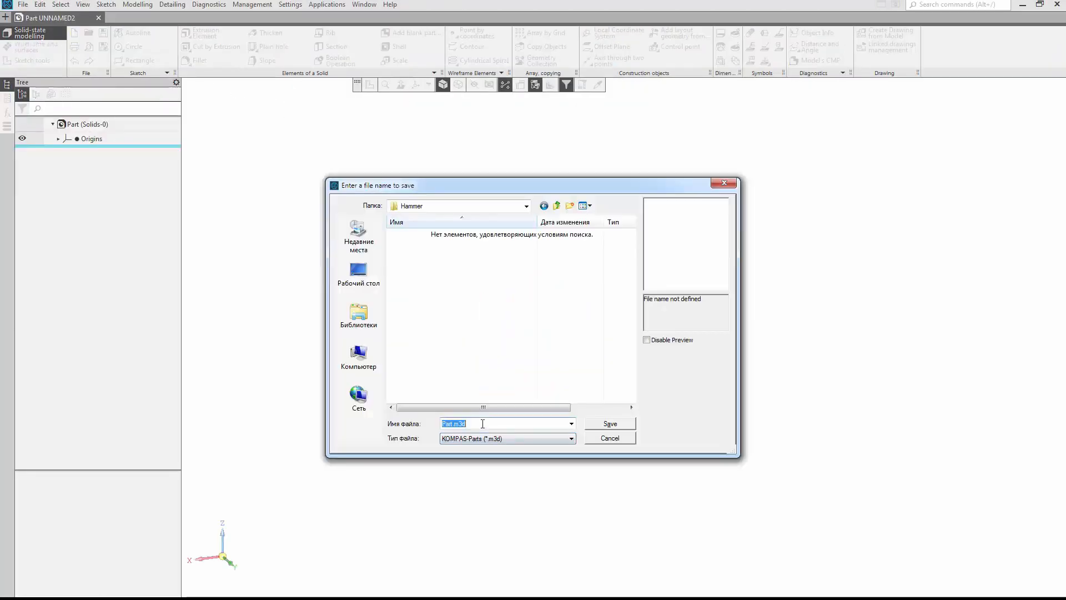
type("Hammer")
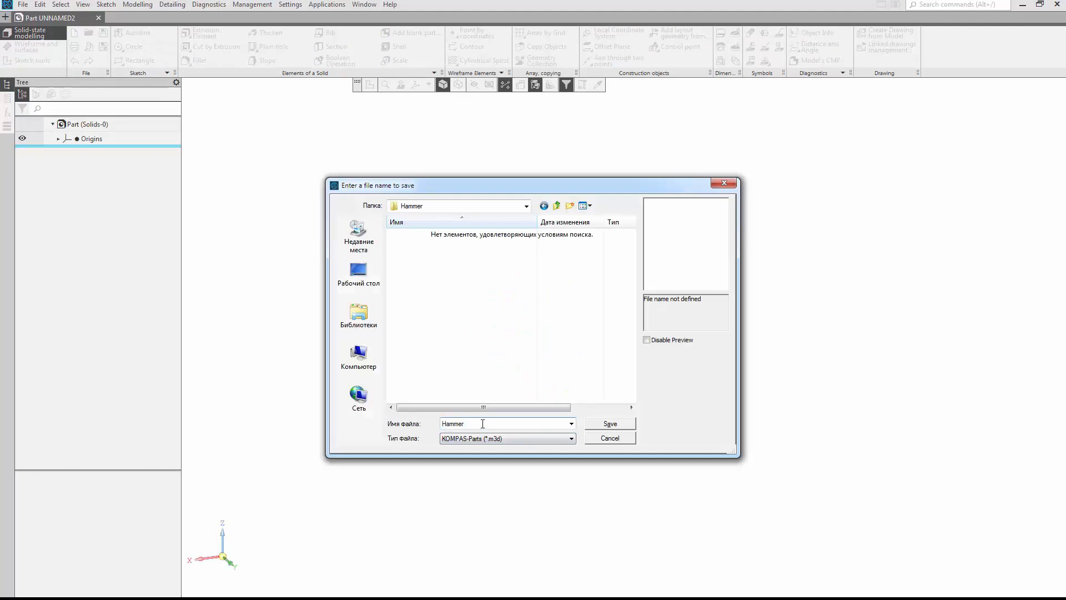
key("Return")
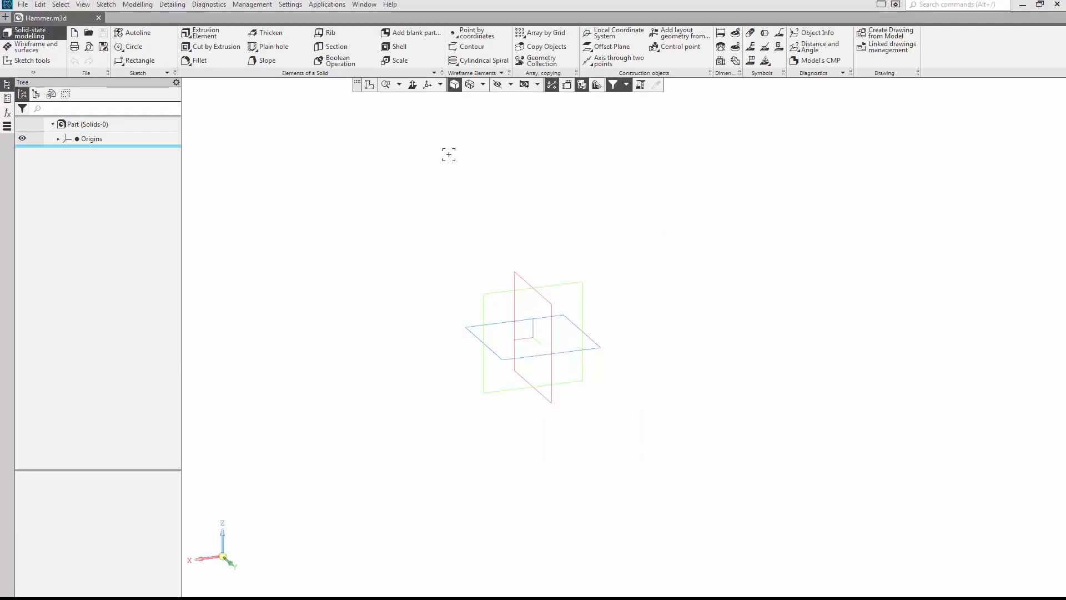
Step: Set the standard view scheme to Y-axonometry and switch the model to the isometric orientation
left_click(440, 85)
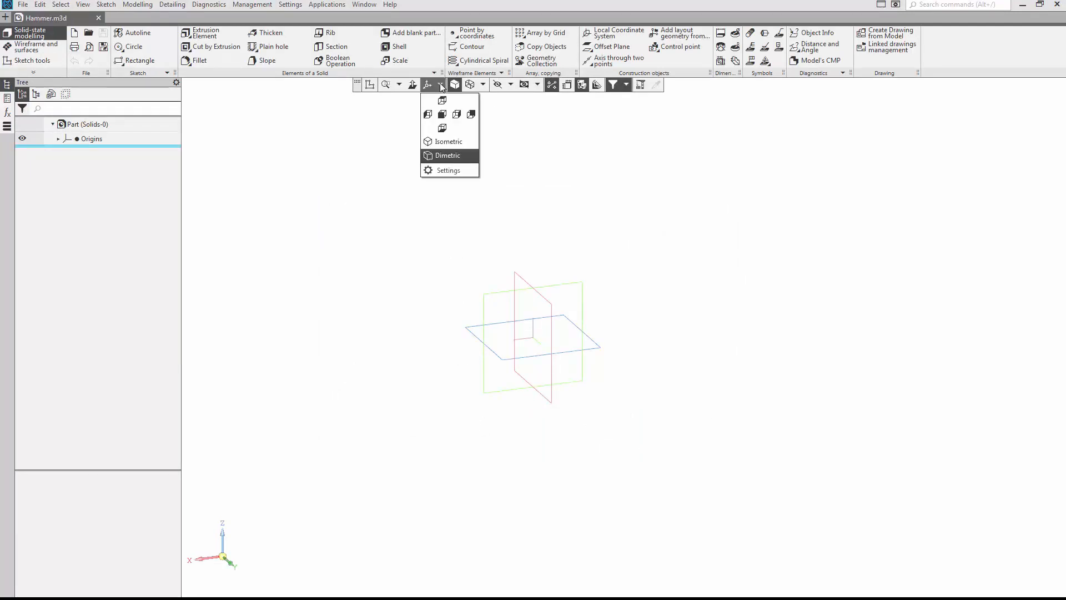
left_click(443, 171)
left_click(149, 151)
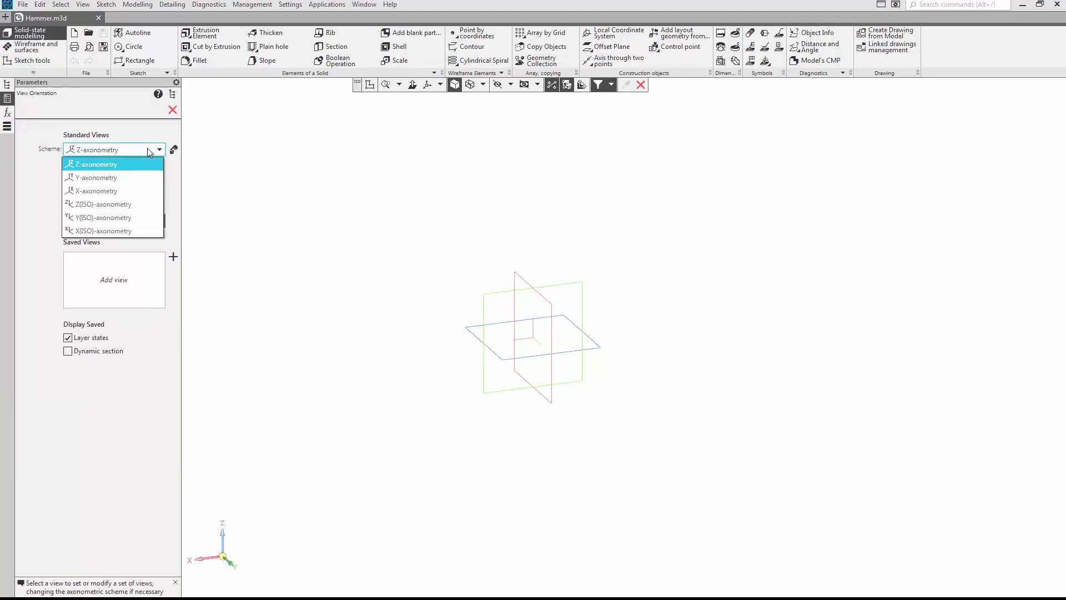
left_click(107, 178)
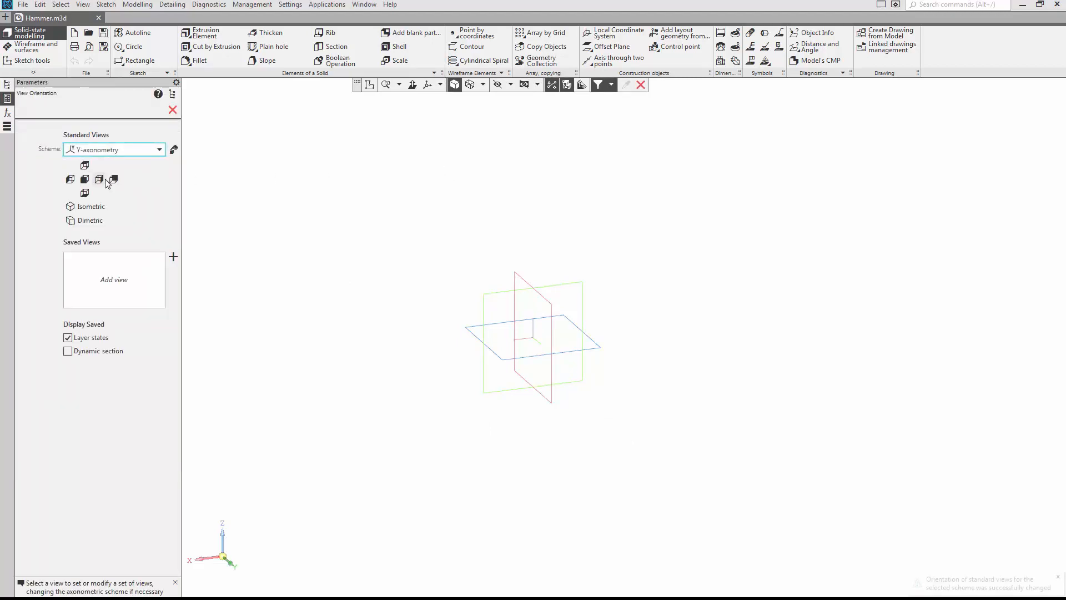
left_click(92, 210)
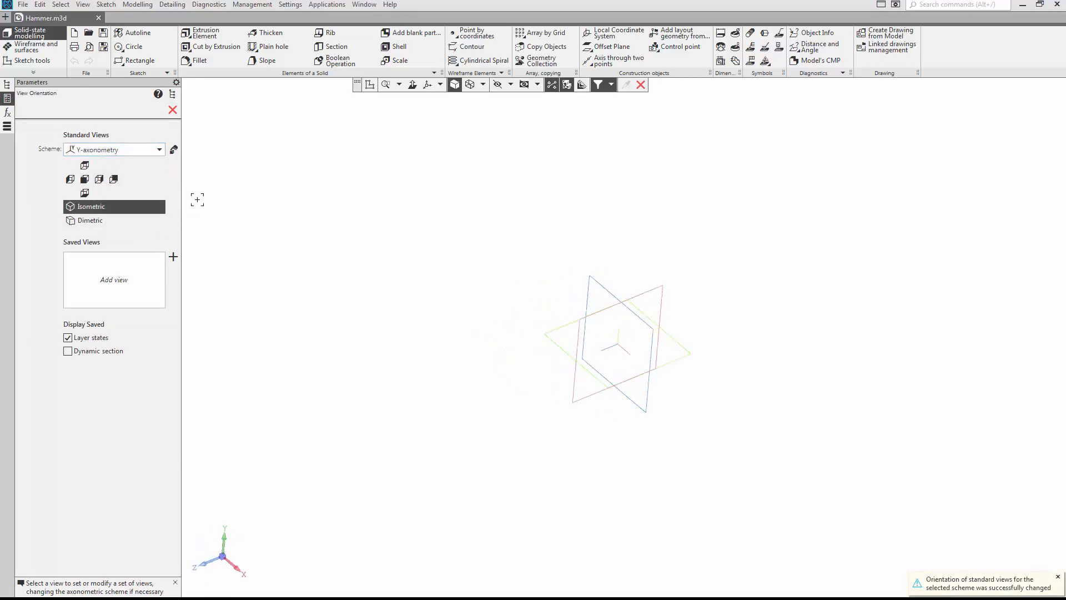
left_click(173, 110)
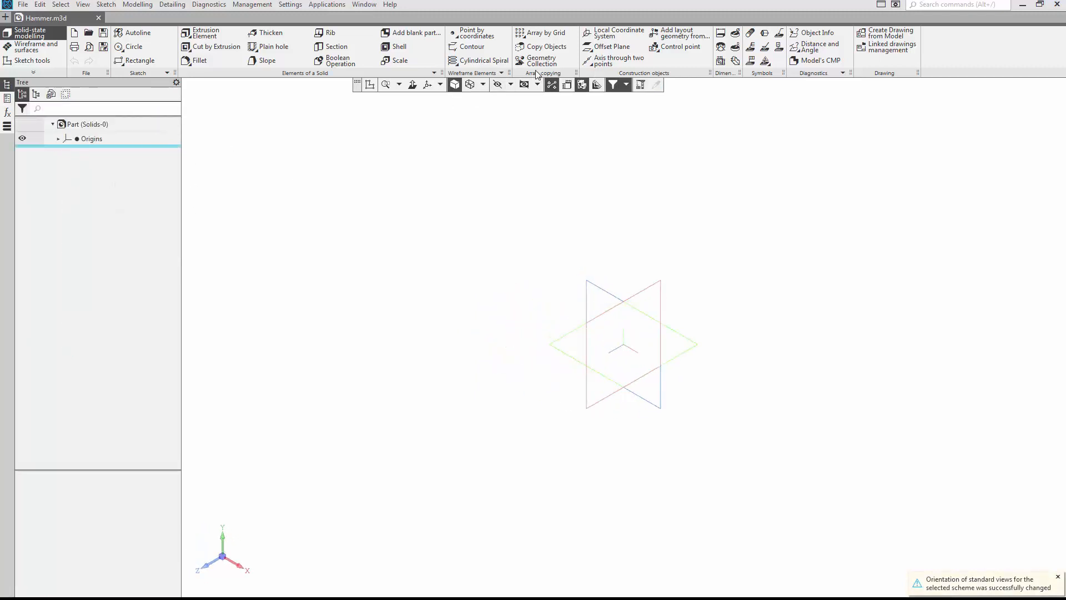
Step: Create a construction plane offset 10 mm from the ZY plane
left_click(610, 47)
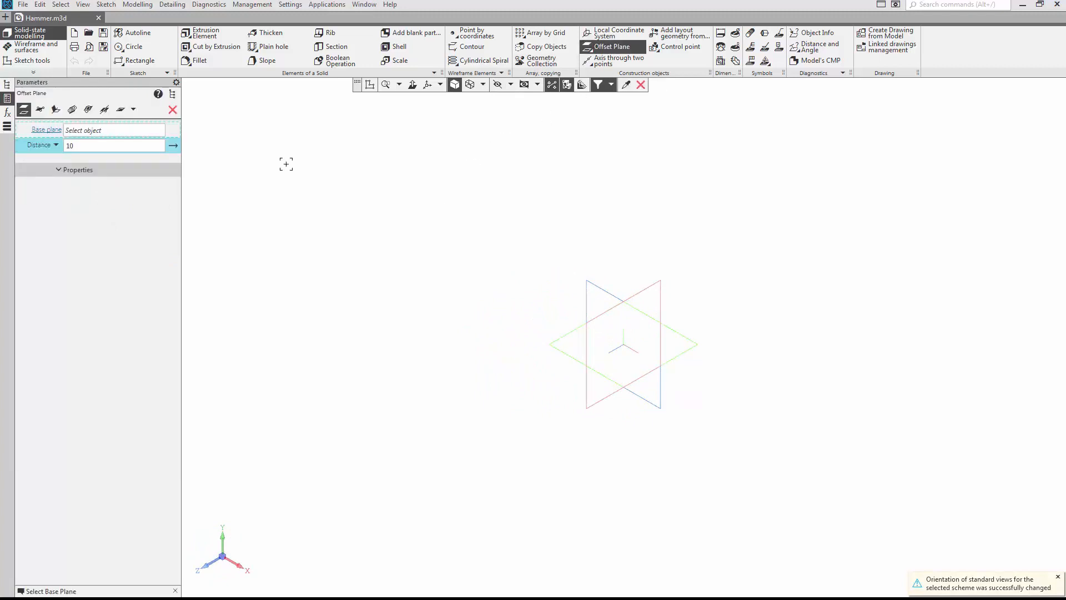
left_click(173, 95)
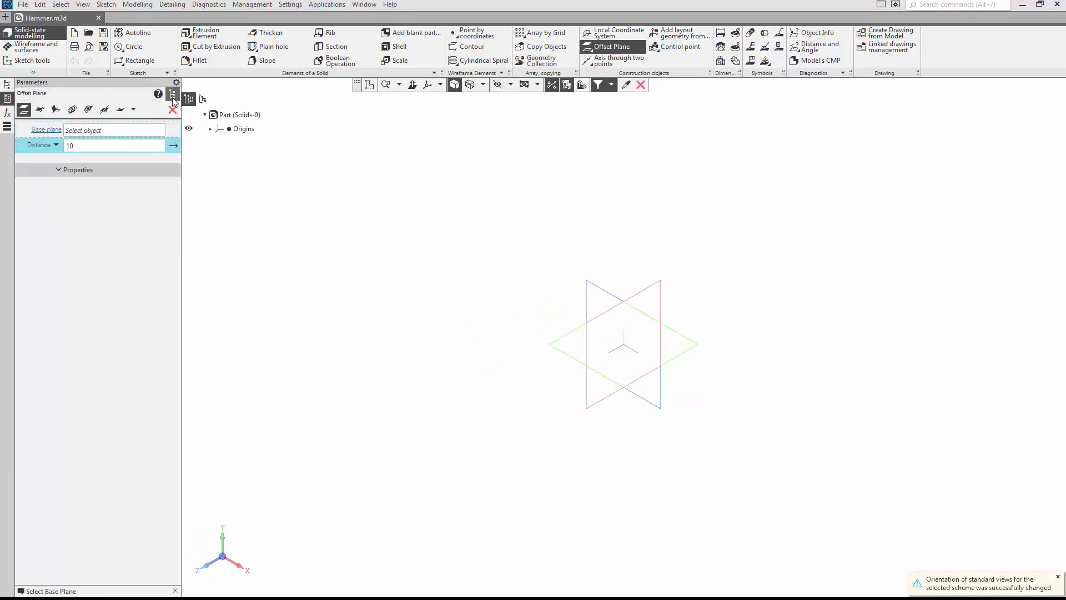
left_click(210, 129)
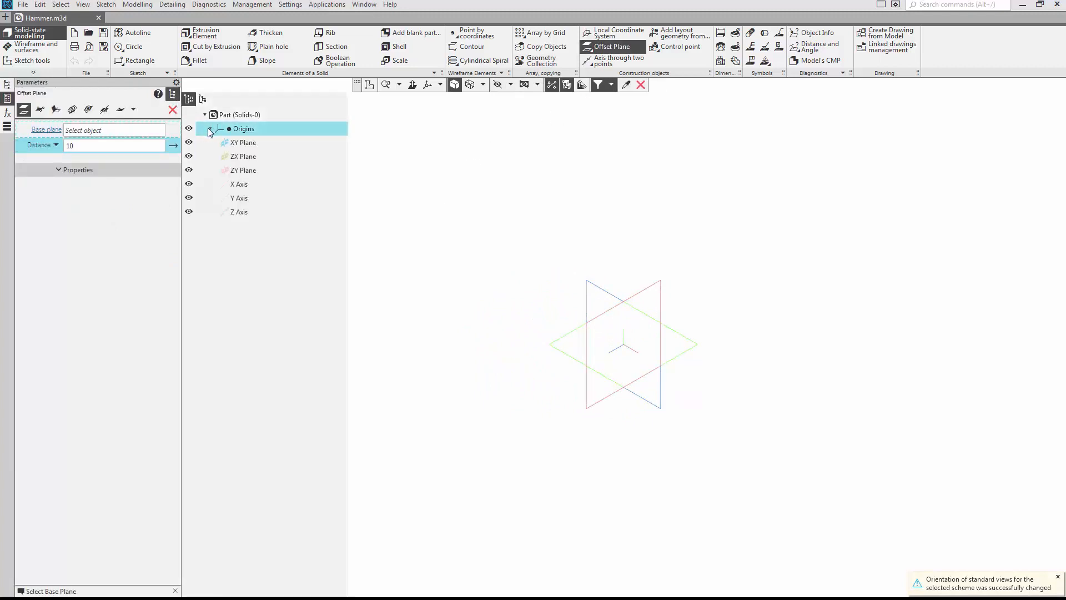
left_click(243, 170)
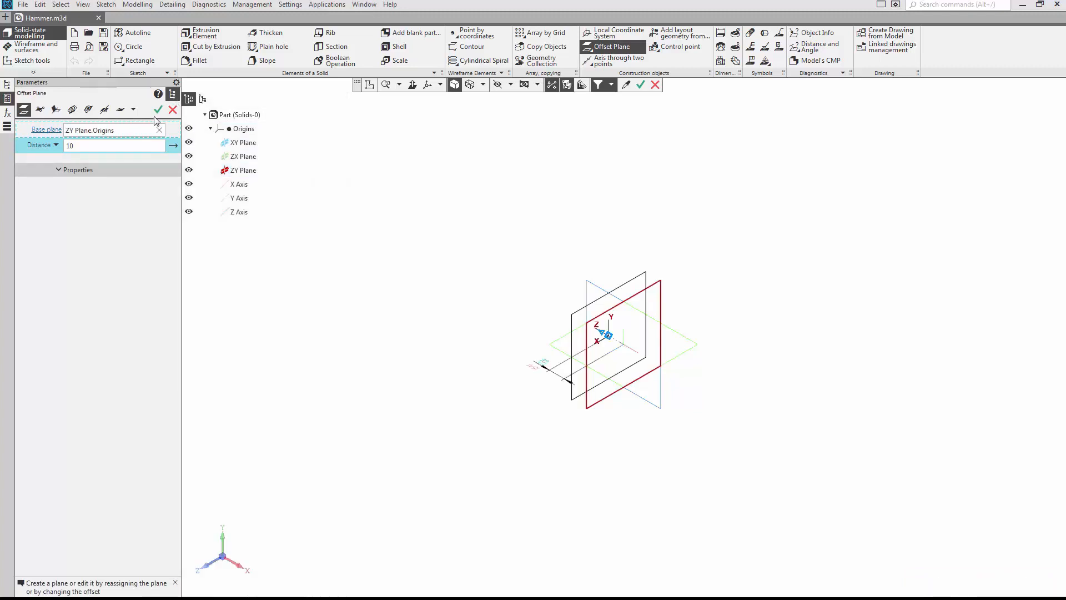
left_click(173, 94)
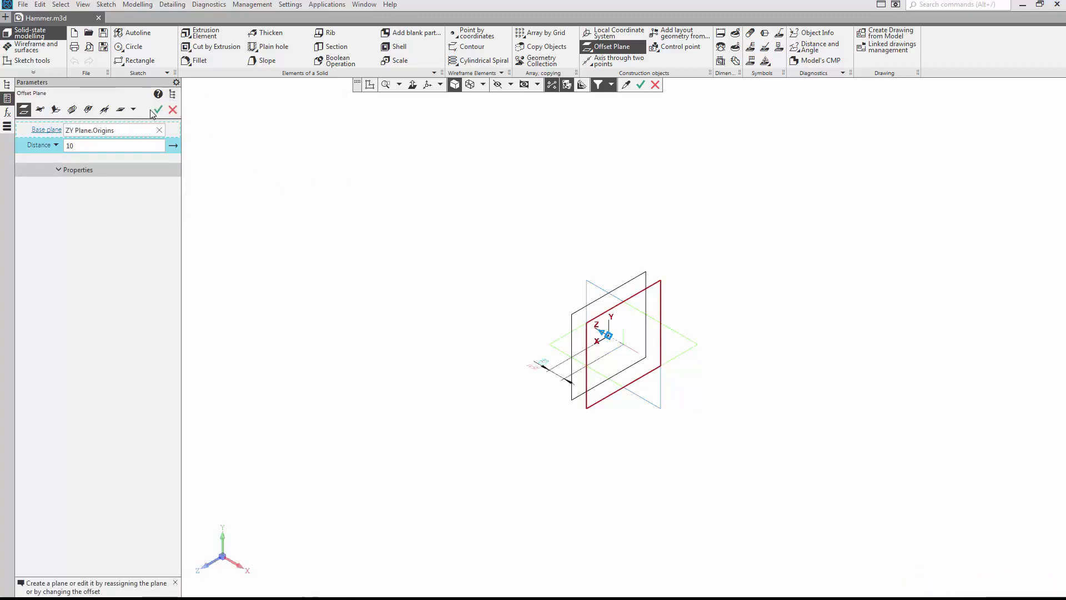
left_click(158, 110)
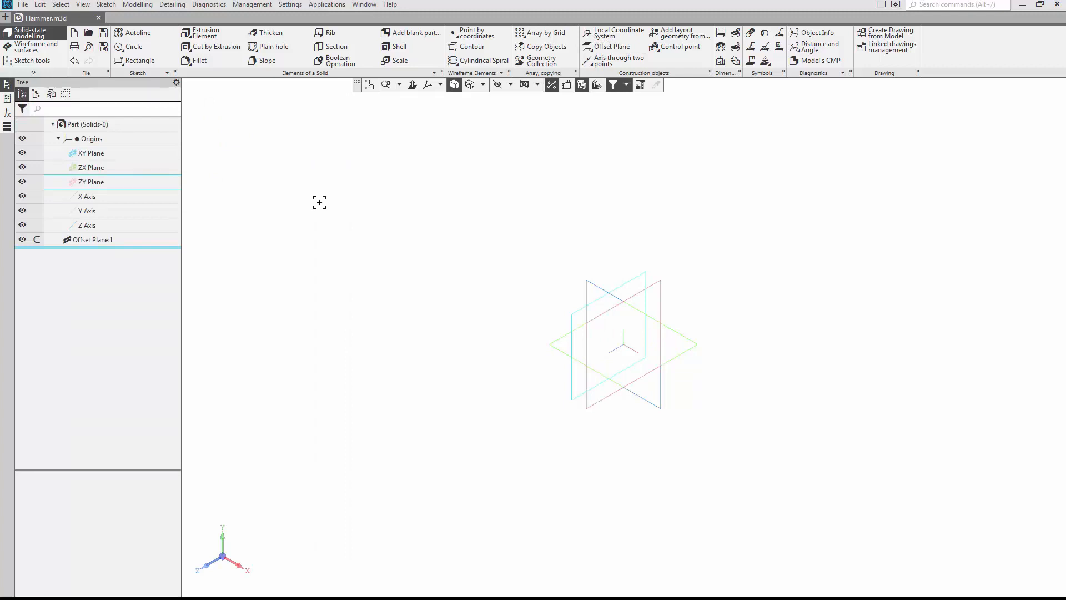
Step: Create a grid array of the offset plane with slope 180, 4 instances and 10 mm between adjacent instances
left_click(520, 35)
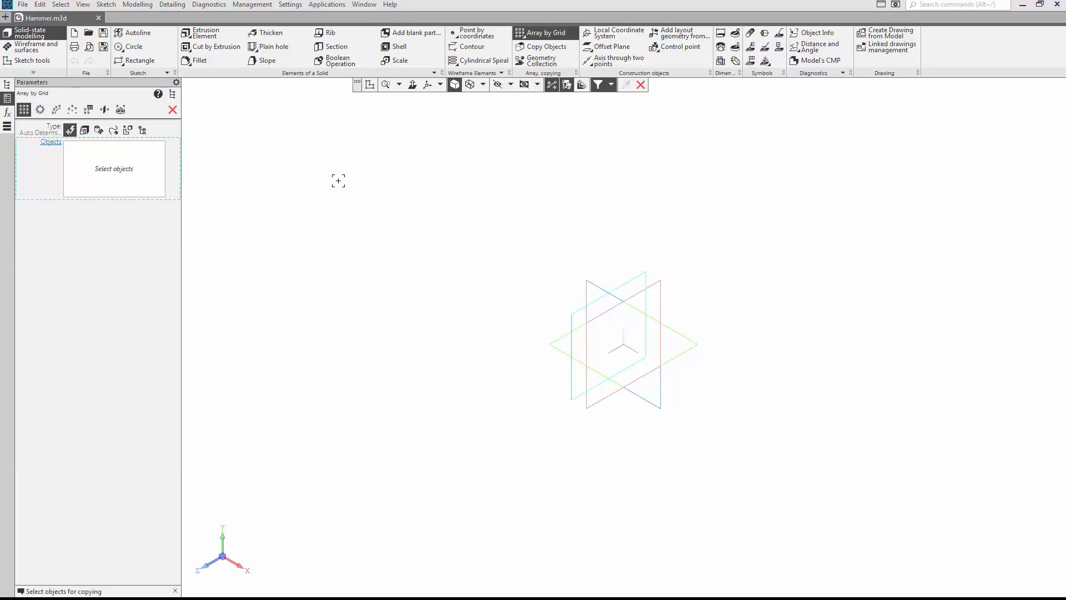
left_click(173, 95)
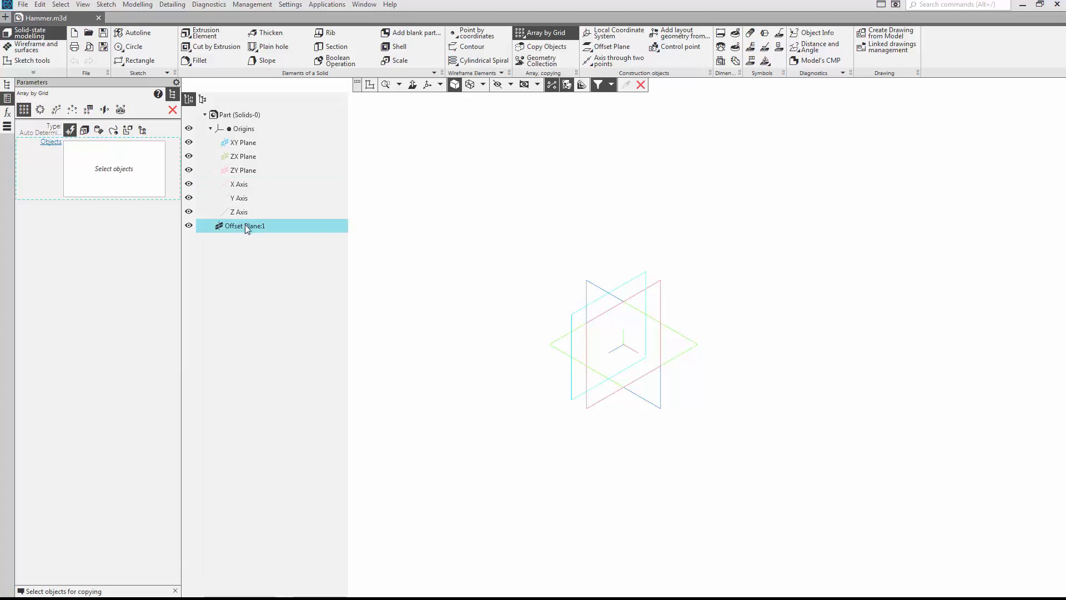
left_click(245, 225)
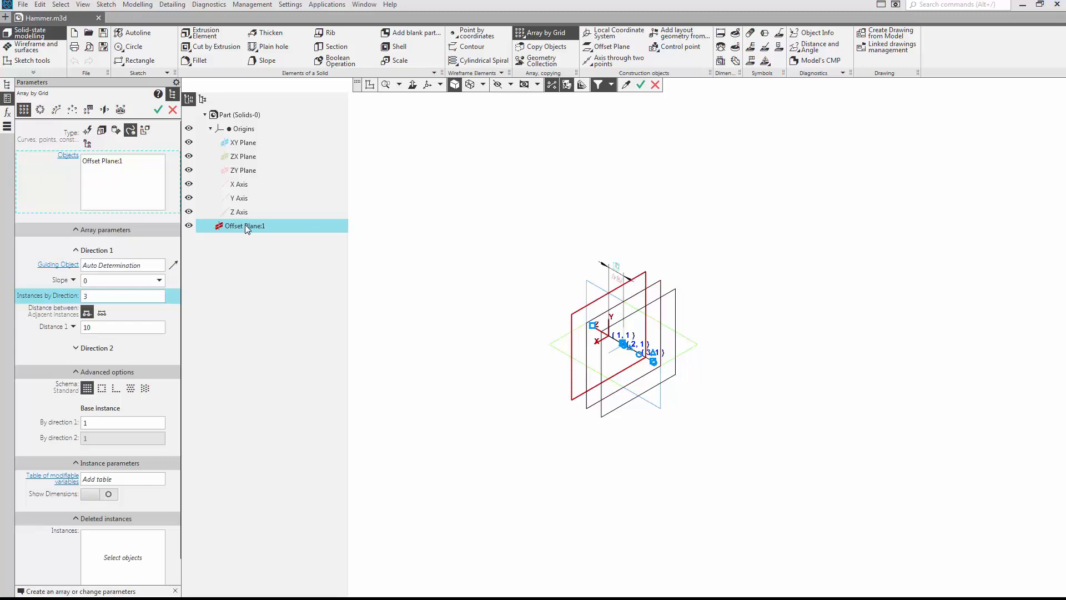
left_click(114, 280)
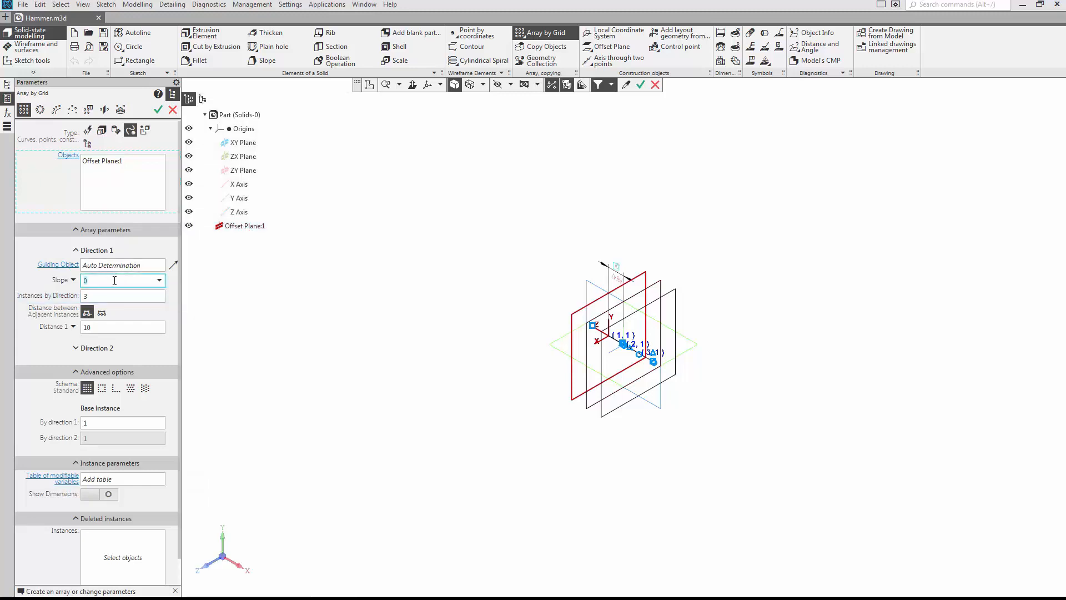
type("180")
key("Tab")
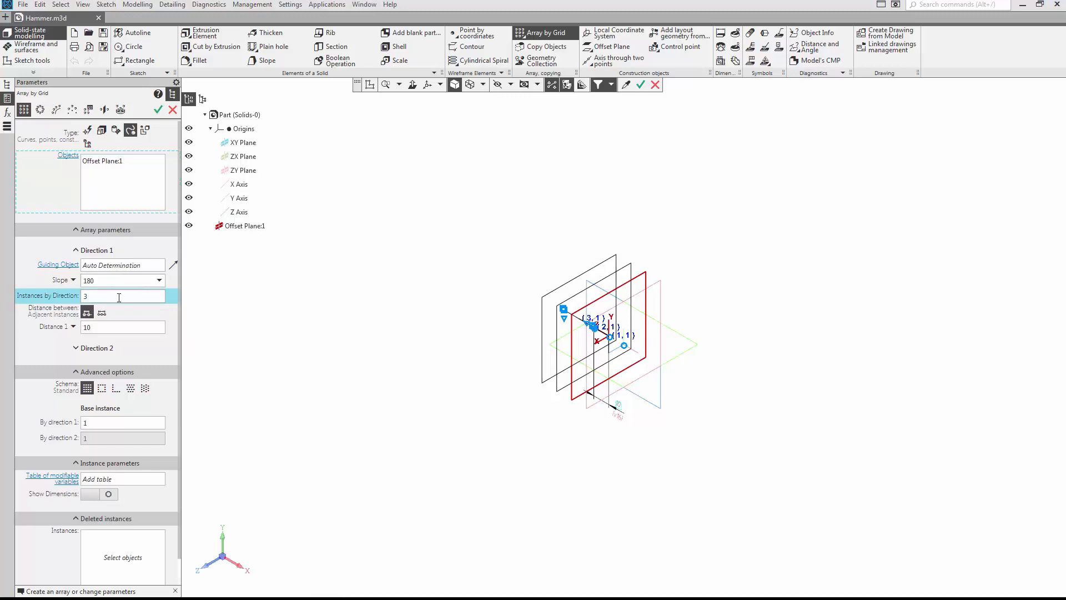
type("4")
key("Tab")
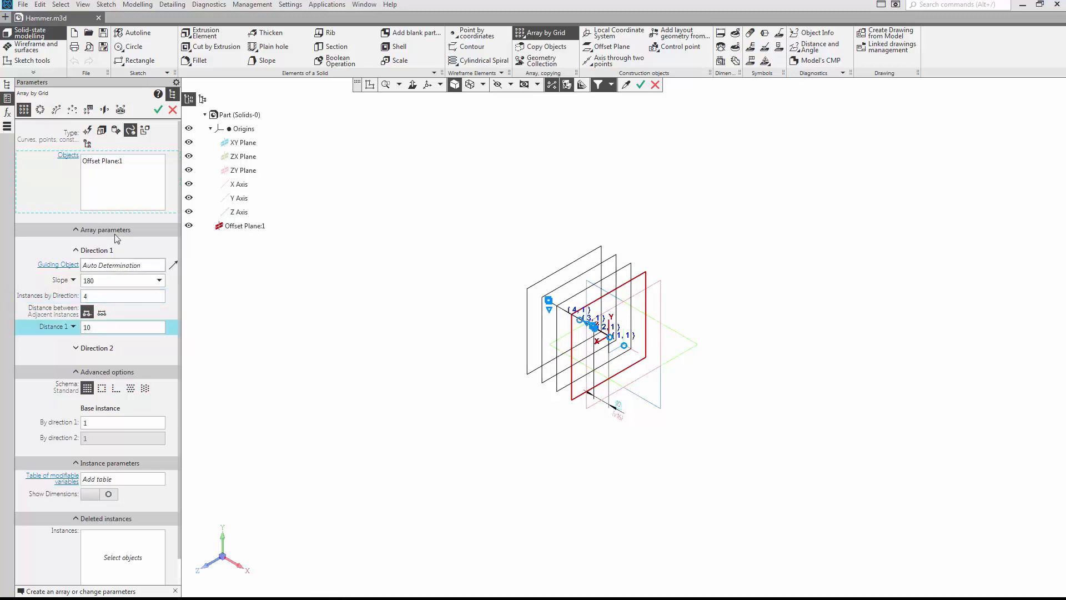
left_click(158, 109)
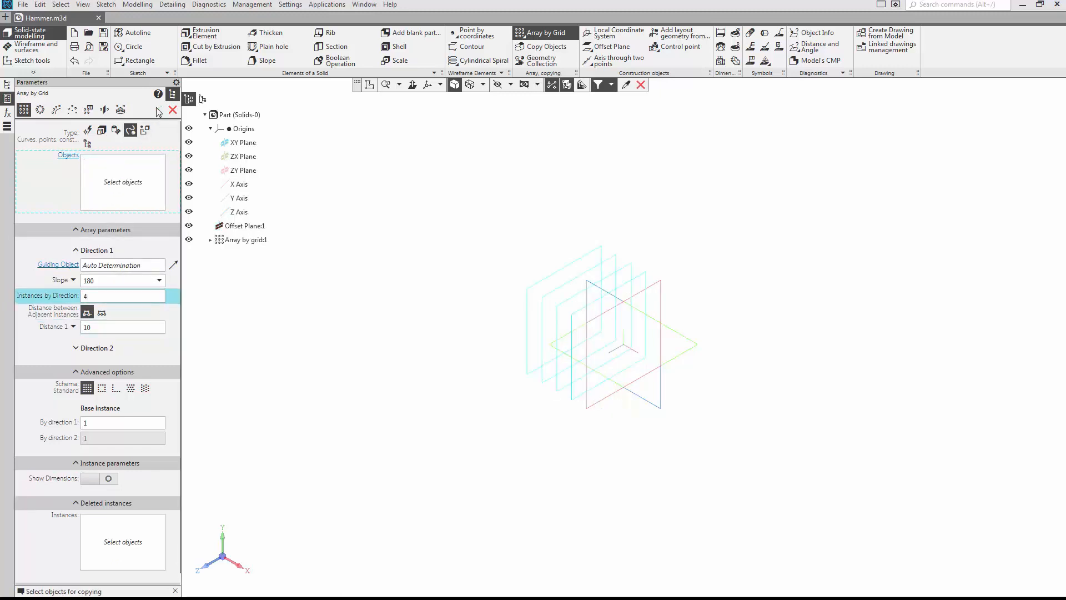
left_click(173, 111)
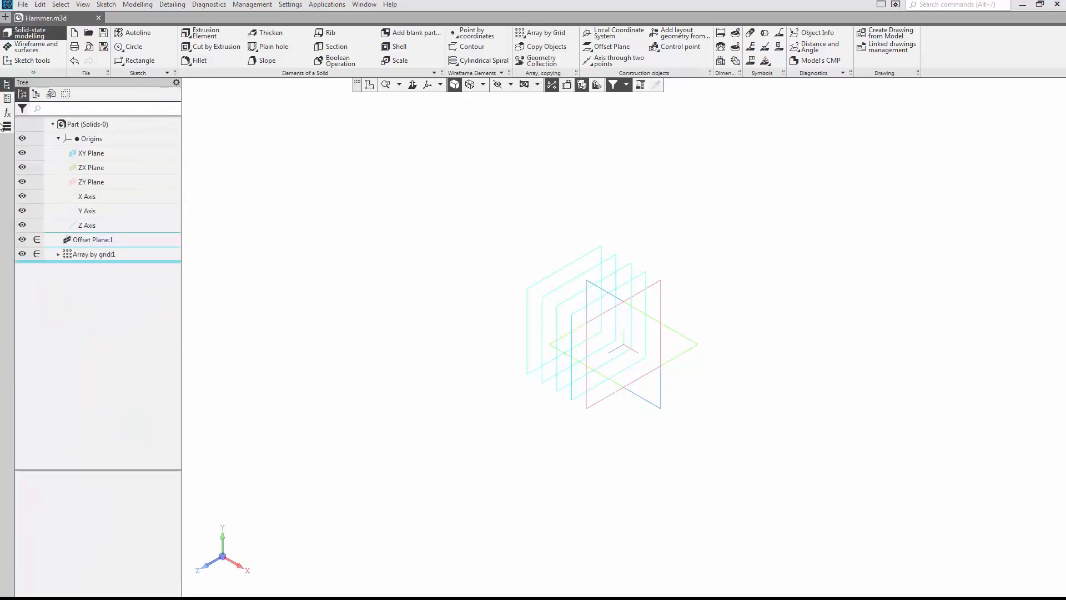
Step: Expand the grid array and its instances in the model tree to examine the copied planes
left_click(56, 255)
left_click(64, 284)
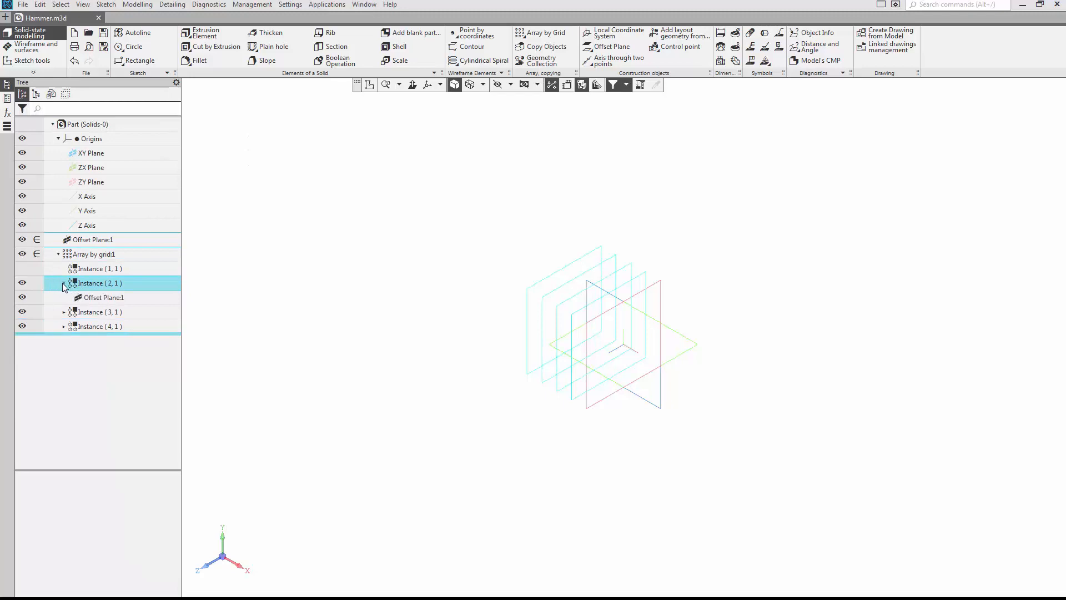
left_click(64, 312)
left_click(64, 341)
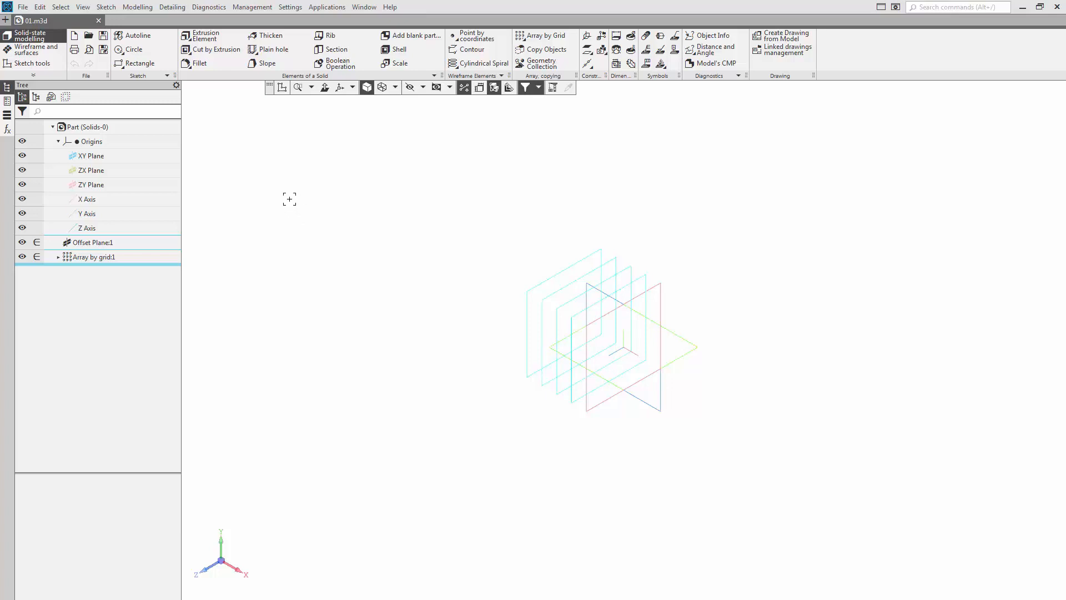
Step: Start a sketch on the ZY plane and draw a freehand rectangle, wider than tall, enclosing the origin
left_click(108, 186)
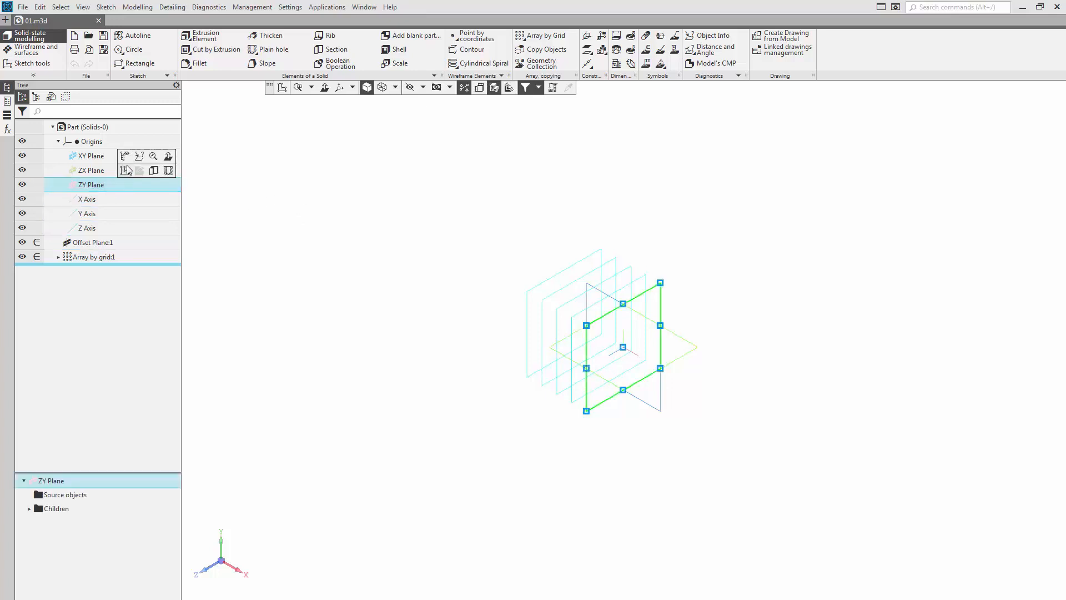
left_click(126, 170)
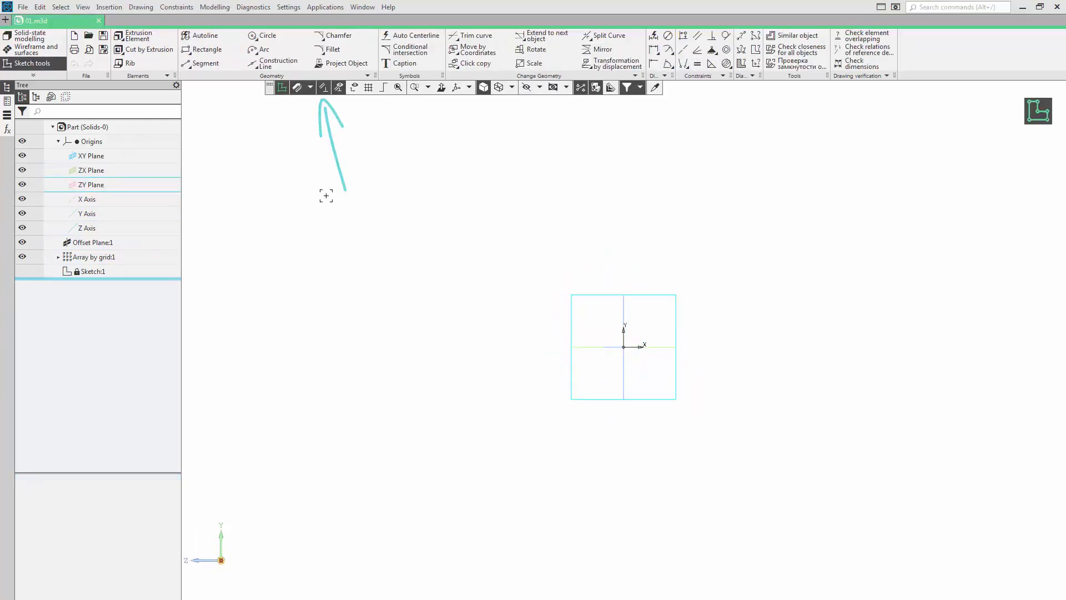
left_click(207, 50)
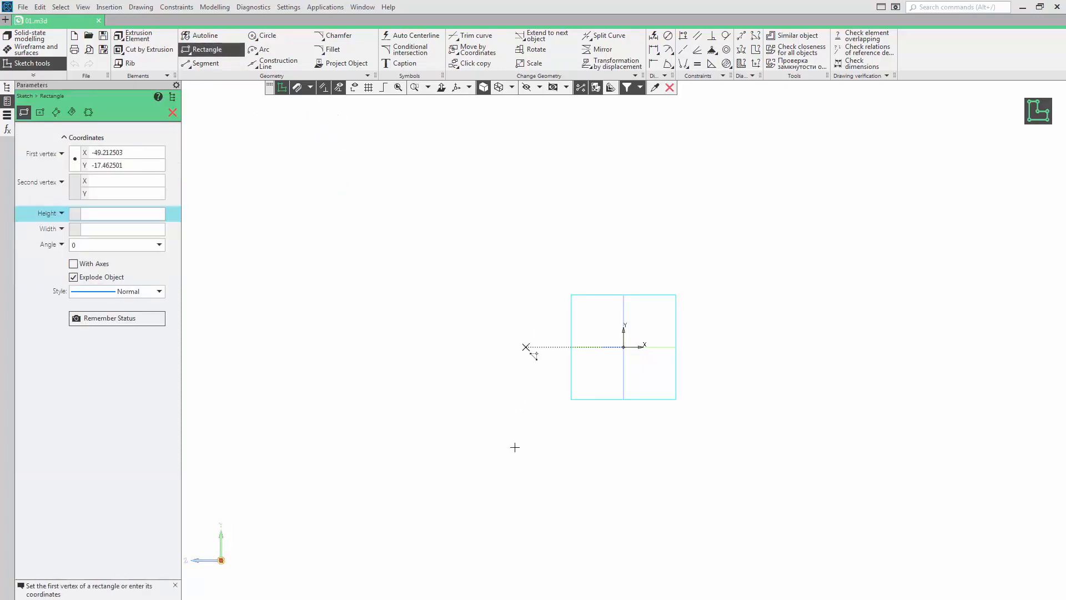
left_click(511, 381)
left_click(698, 264)
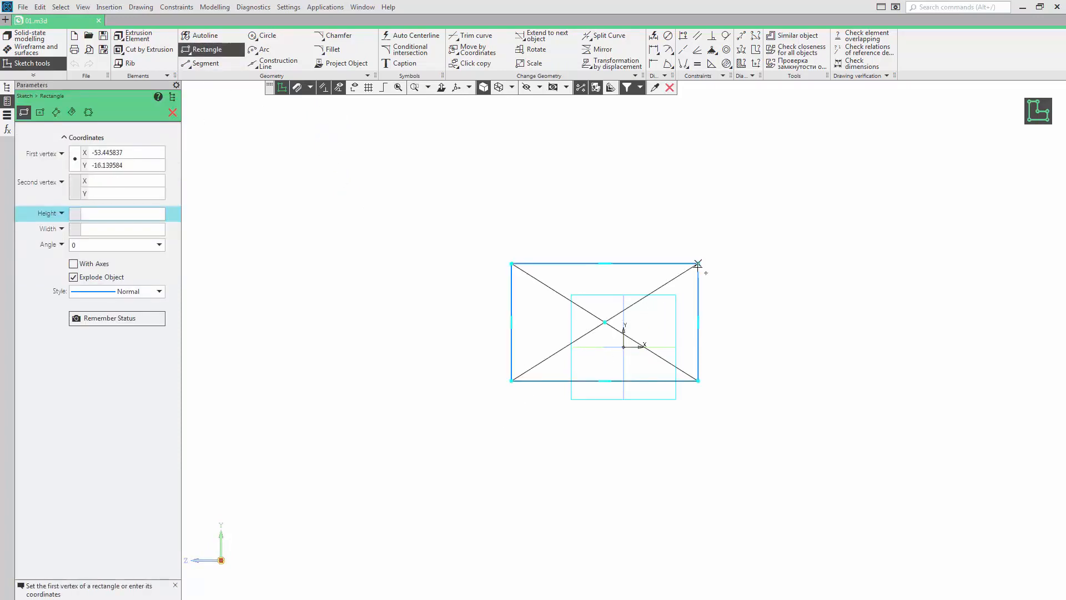
Step: Fillet all four corners of the rectangle with a 4 mm radius, keeping the edges trimmed and conditional intersection enabled
left_click(333, 50)
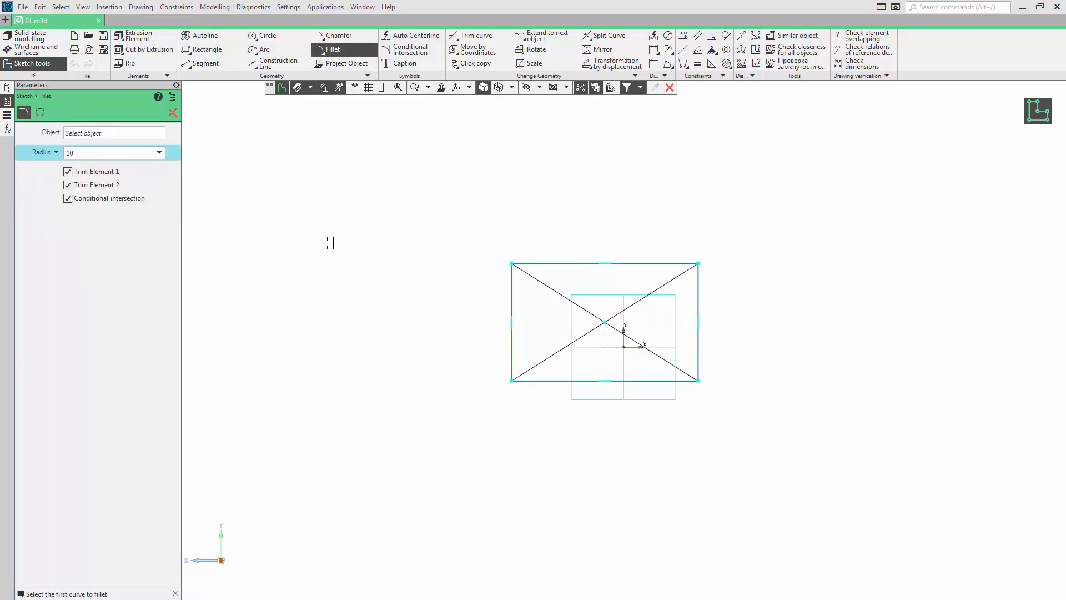
type("4")
key("Return")
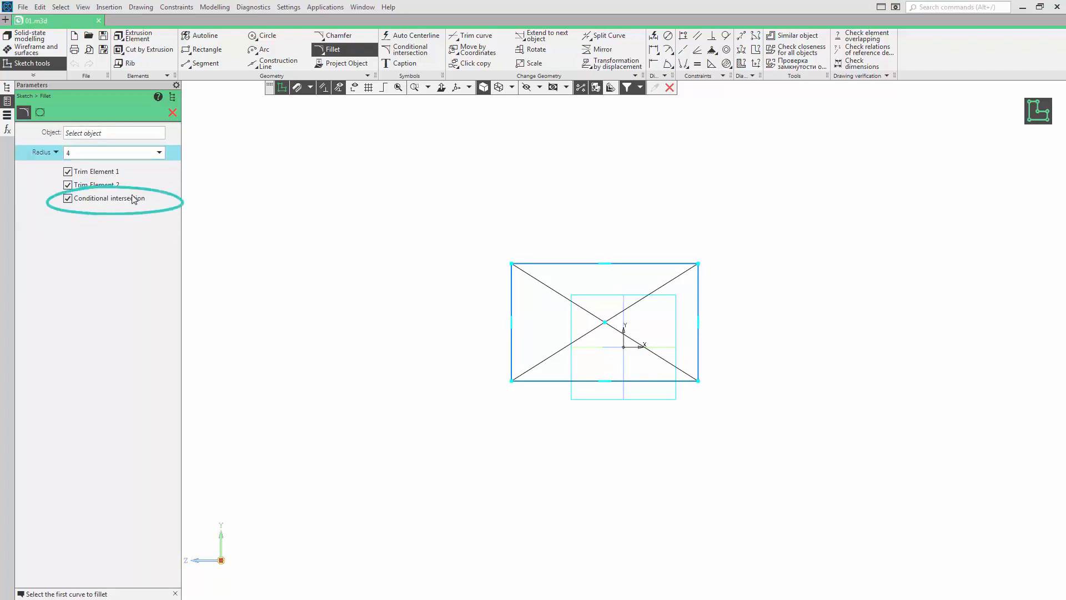
left_click(512, 290)
left_click(545, 264)
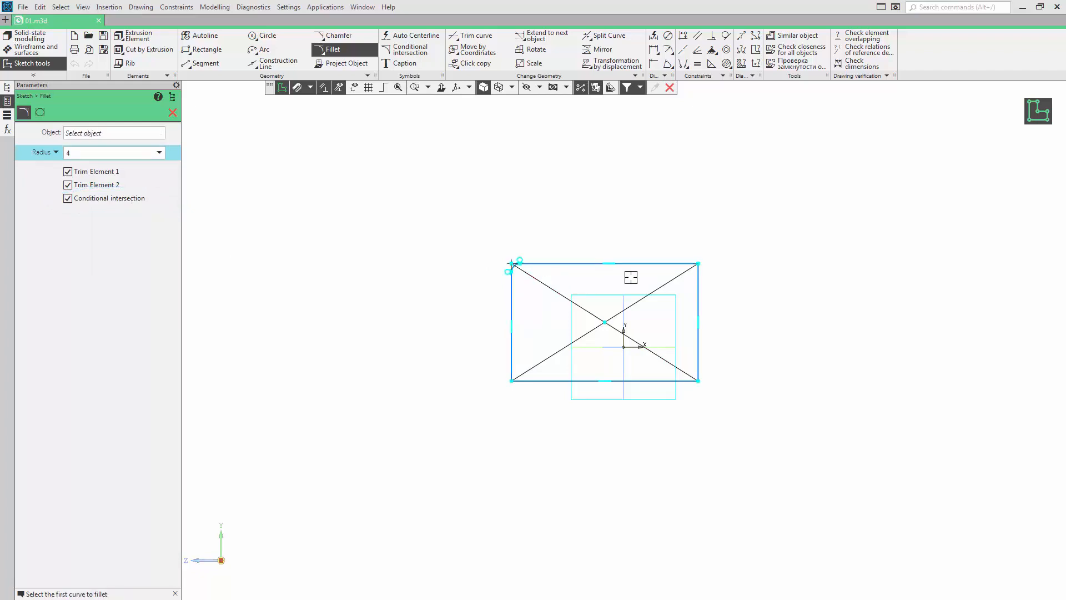
left_click(674, 261)
left_click(698, 286)
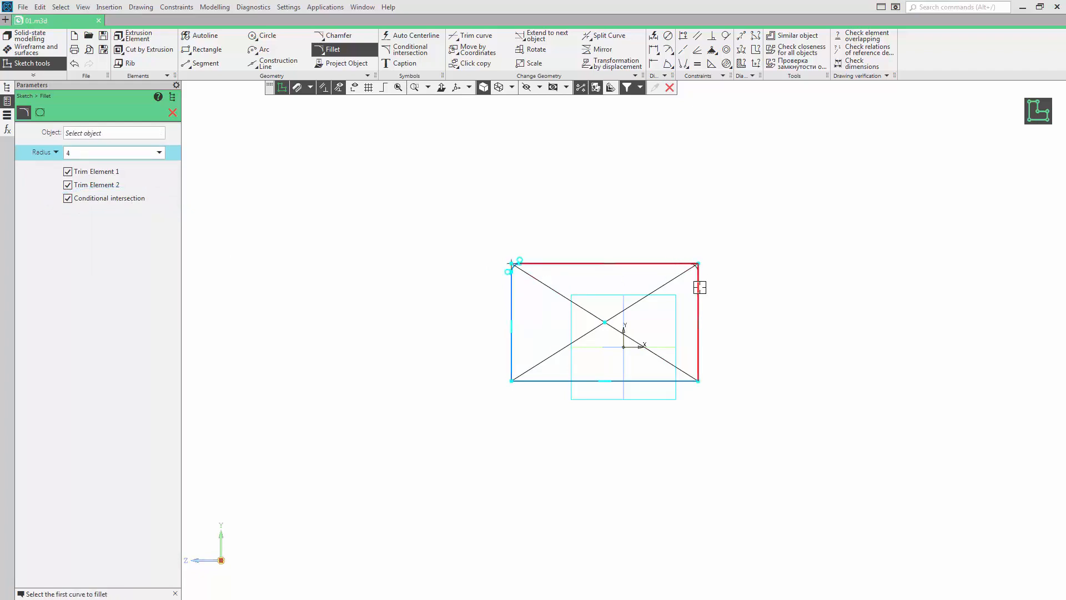
left_click(696, 360)
left_click(684, 380)
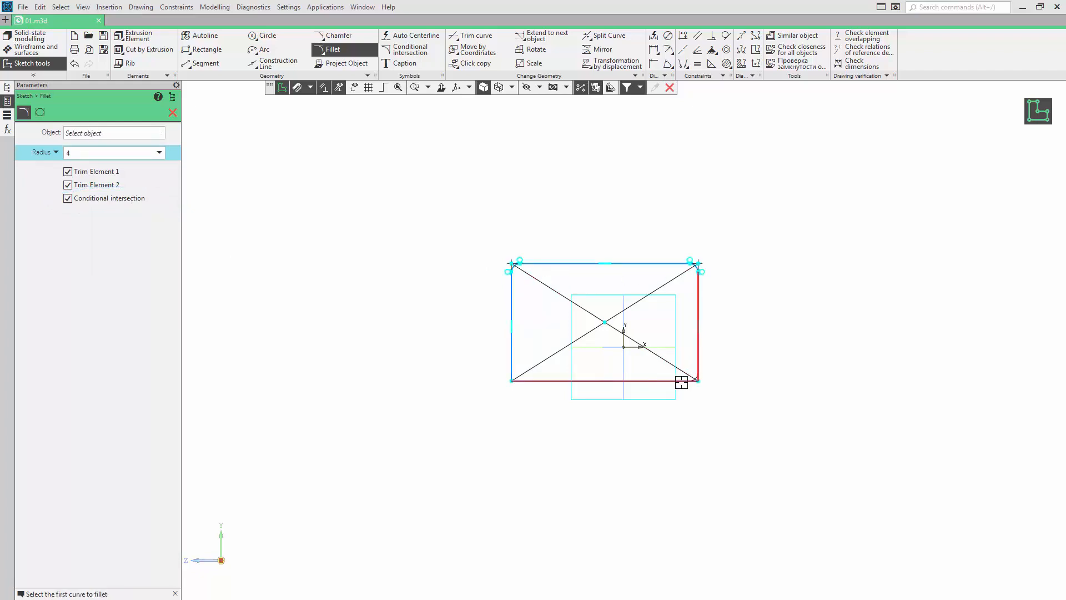
left_click(528, 380)
left_click(512, 359)
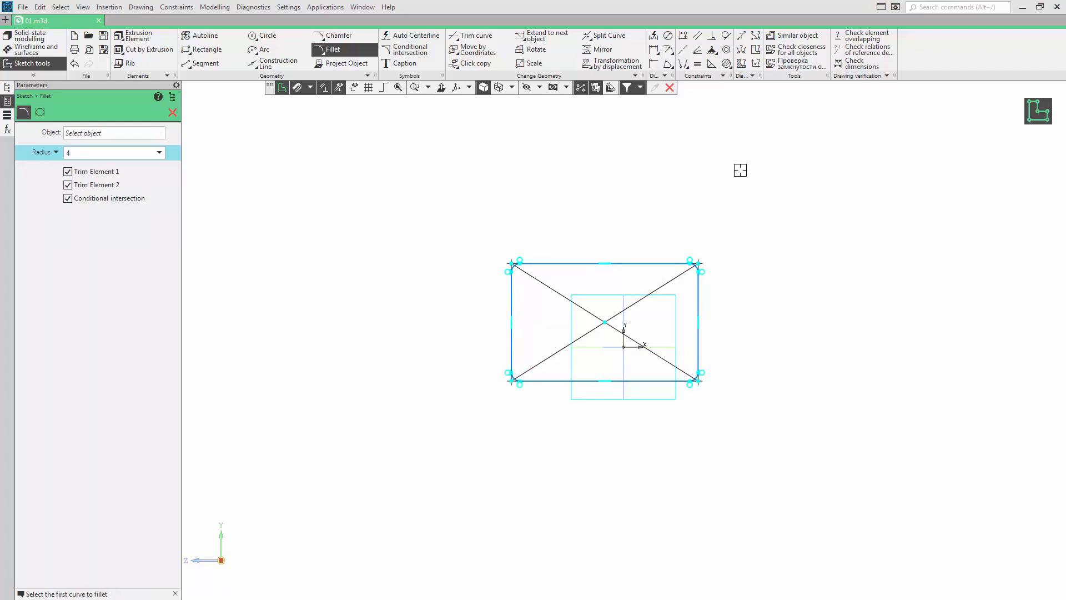
Step: Constrain all four corner fillets to equal radius, keeping the upper-left arc as the remembered reference
left_click(698, 63)
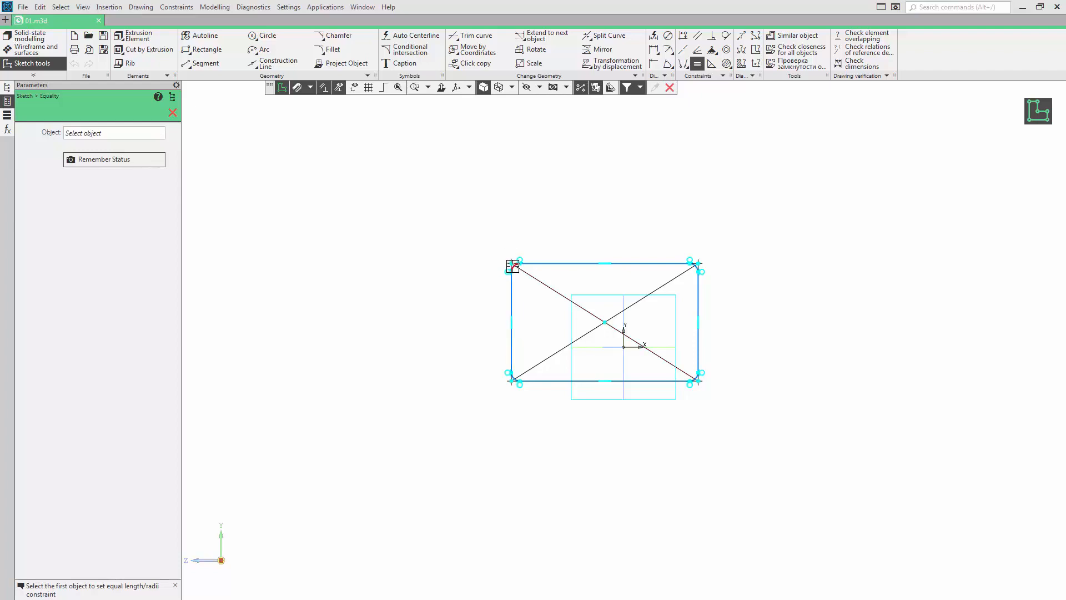
left_click(512, 266)
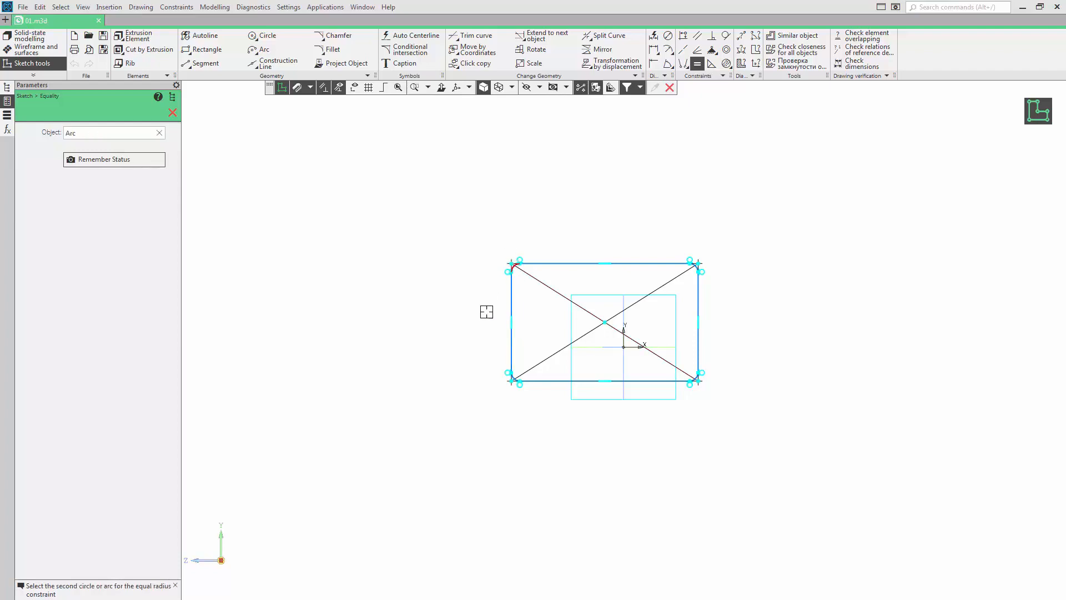
left_click(135, 164)
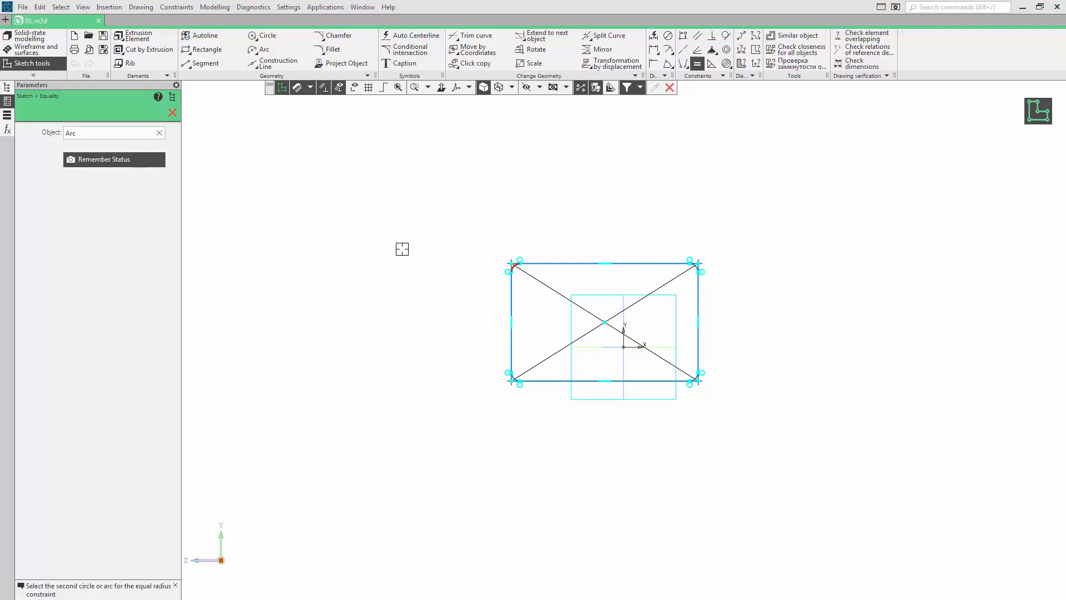
scroll(702, 285, "up", 5)
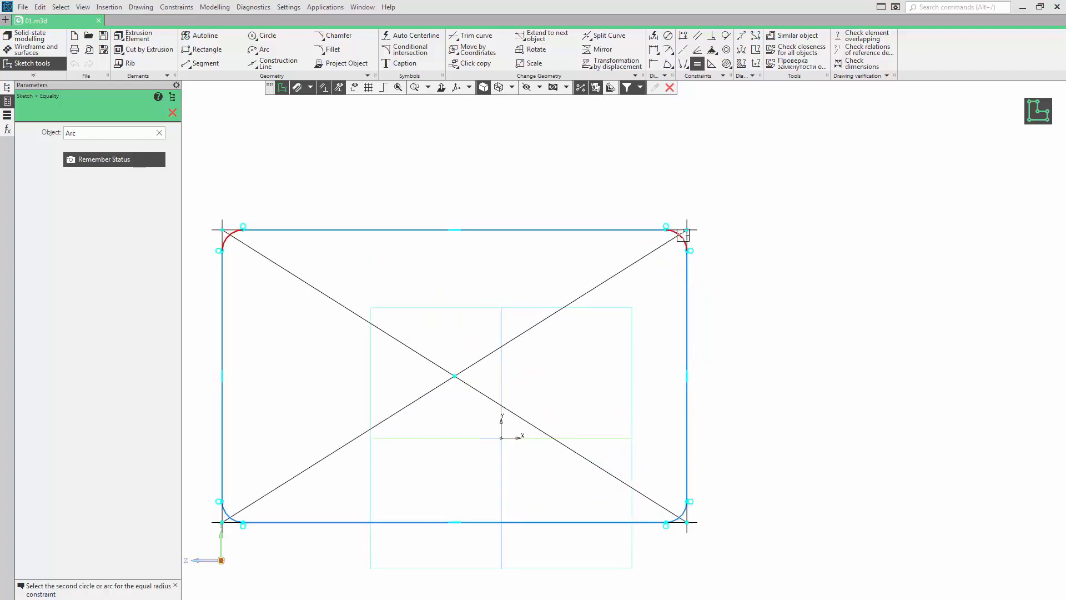
left_click(683, 237)
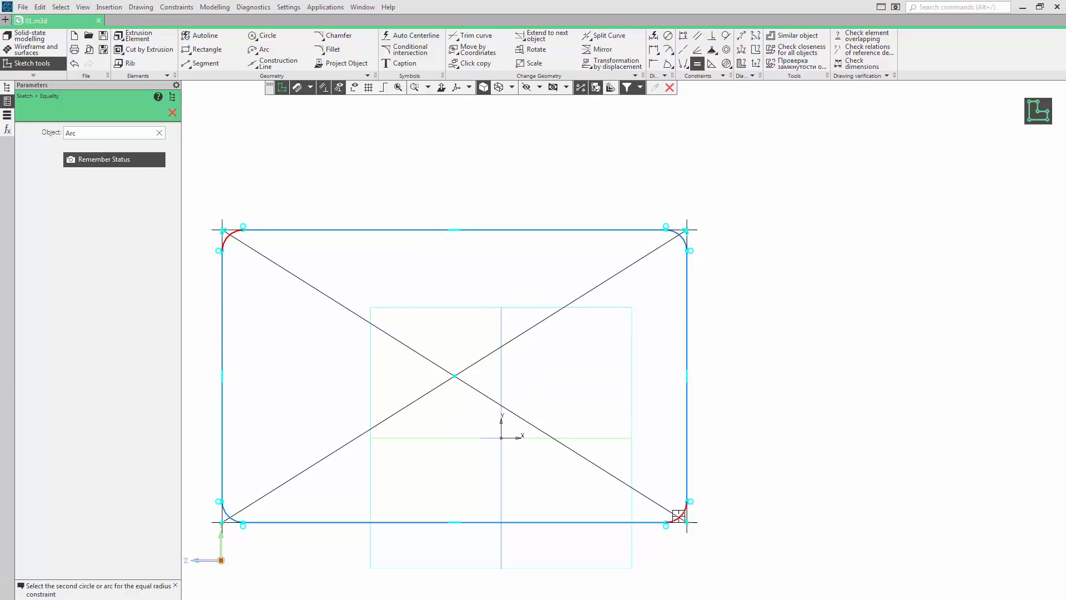
left_click(226, 515)
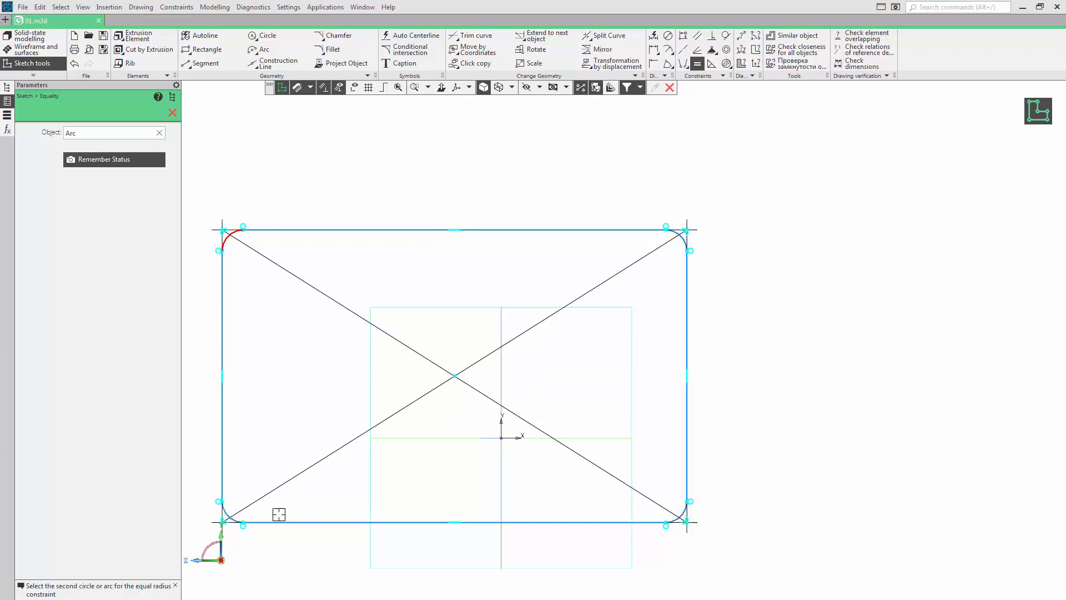
left_click(174, 114)
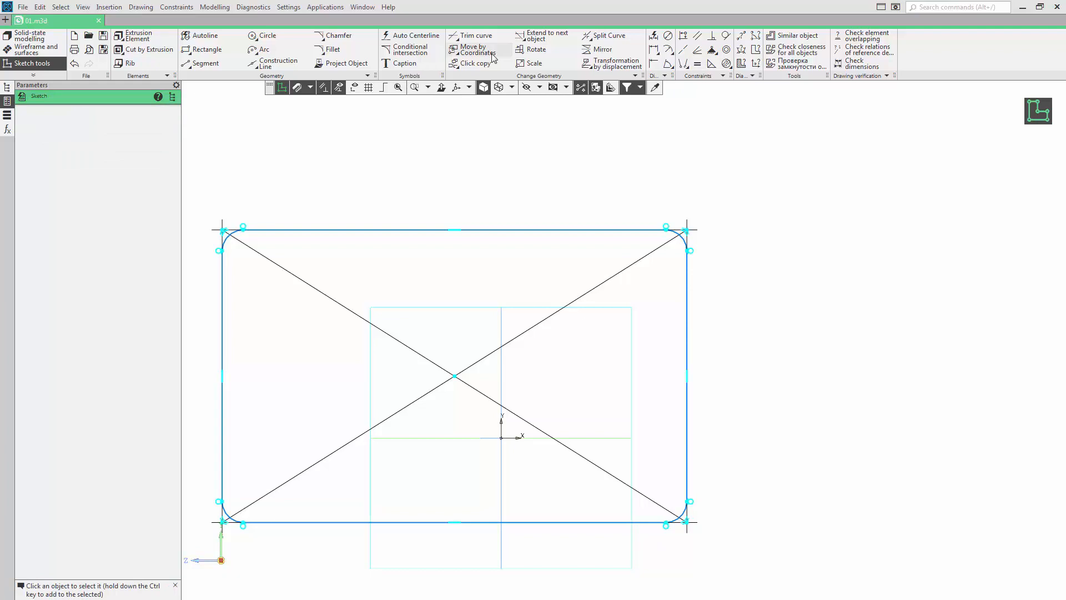
Step: Merge the rectangle's centre point with the sketch origin
left_click(683, 63)
left_click(455, 376)
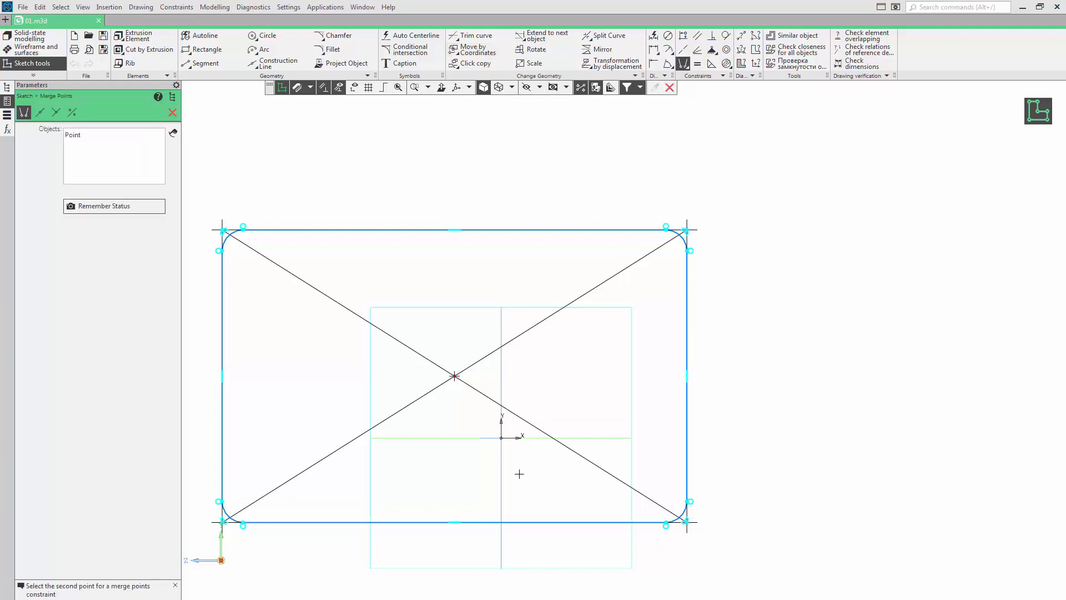
left_click(501, 437)
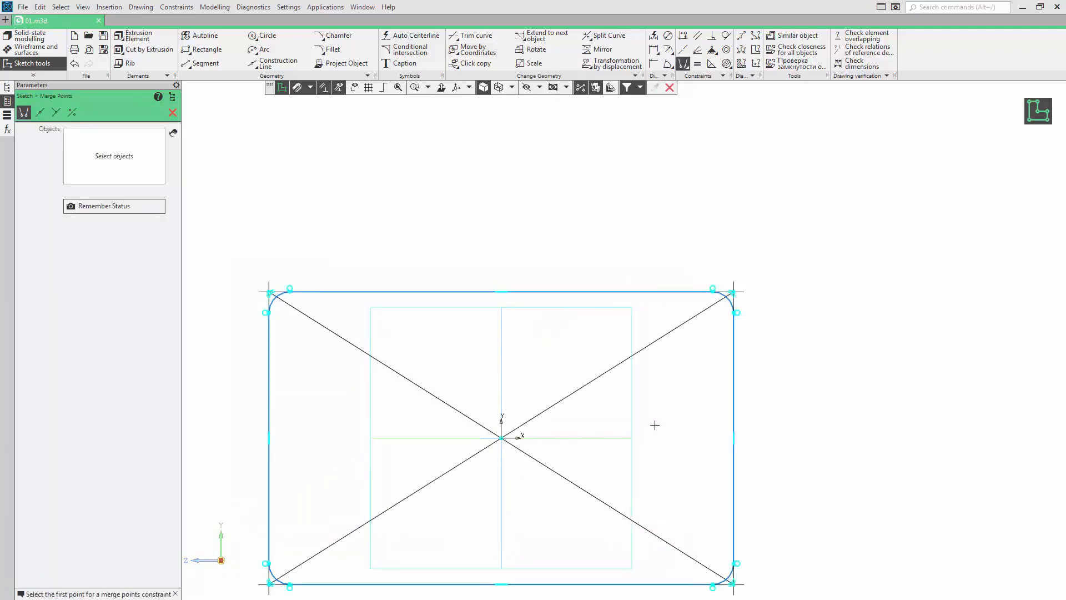
Step: Dimension the rectangle's height between its left corner points and set it to 20 mm
scroll(735, 392, "down", 2)
middle_click_drag(654, 254, 664, 143)
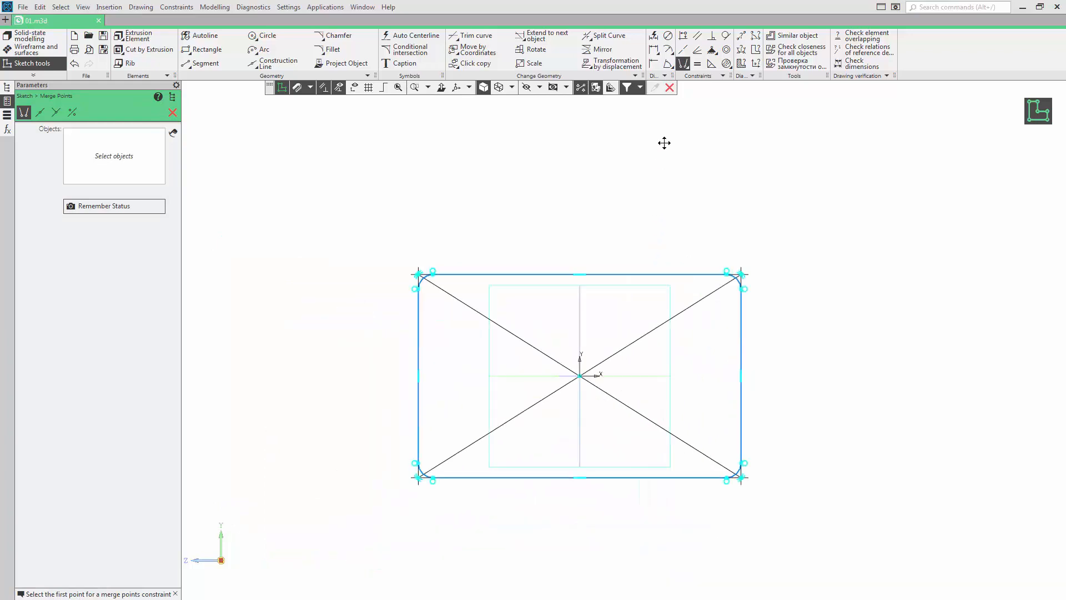
left_click(654, 35)
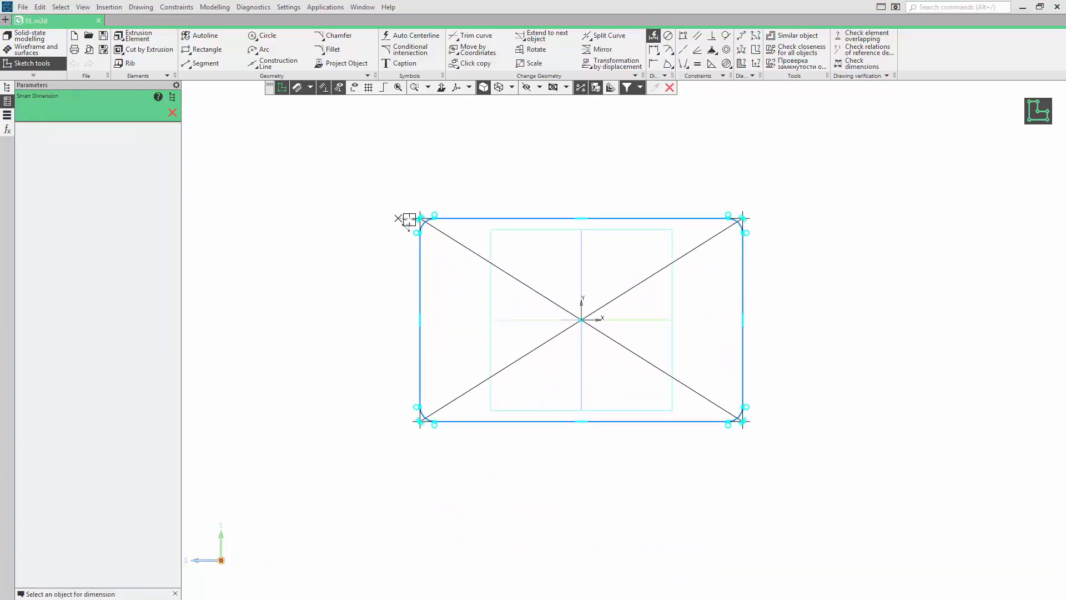
left_click(419, 218)
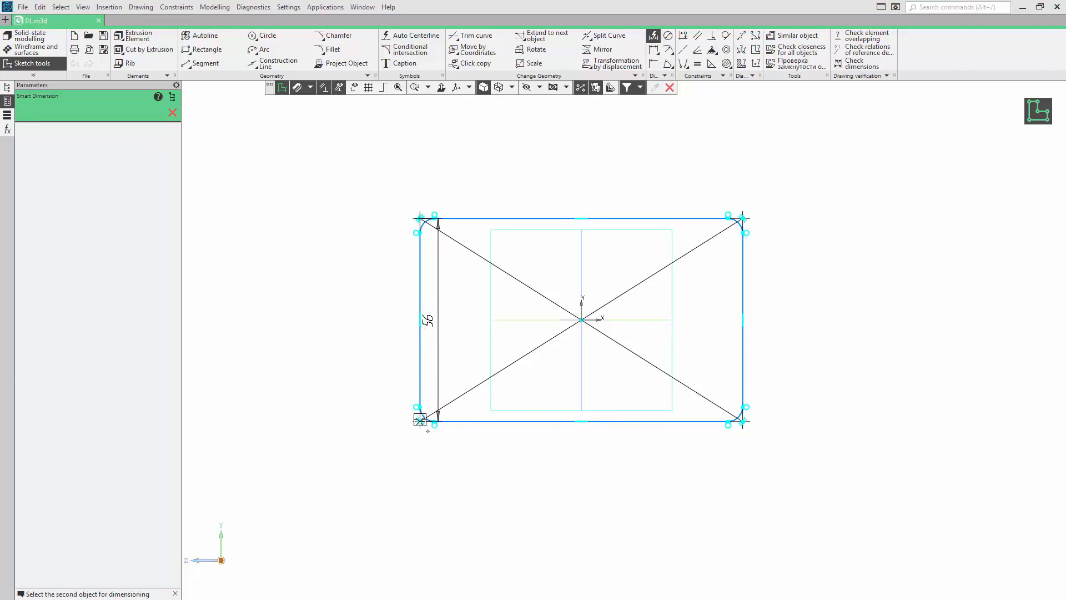
left_click(419, 422)
left_click(390, 317)
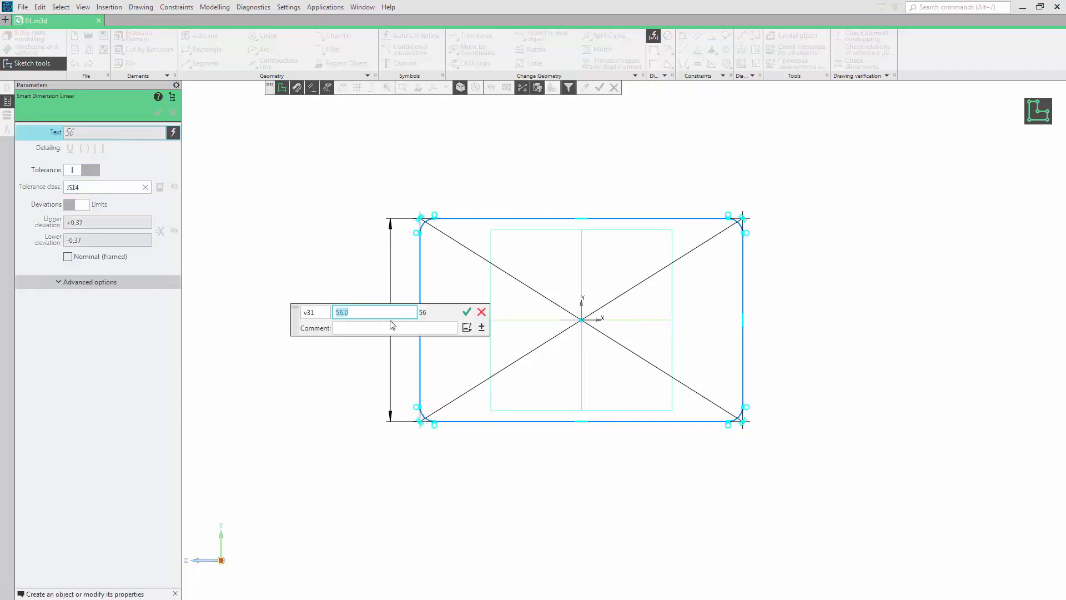
type("20")
key("Return")
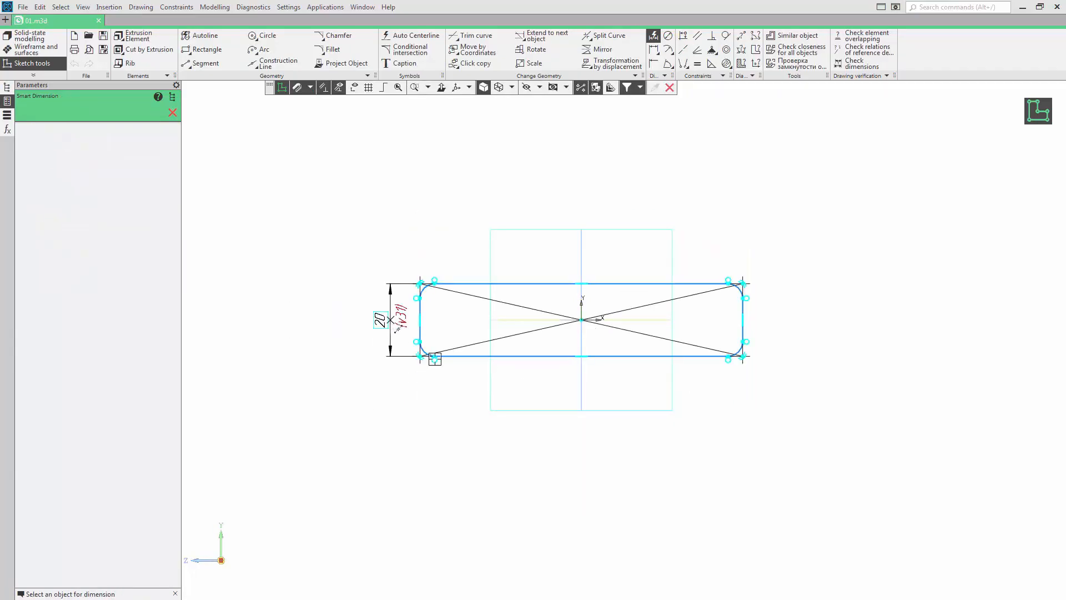
Step: Dimension the rectangle's width between its upper corner points and set it to 30 mm
left_click(419, 283)
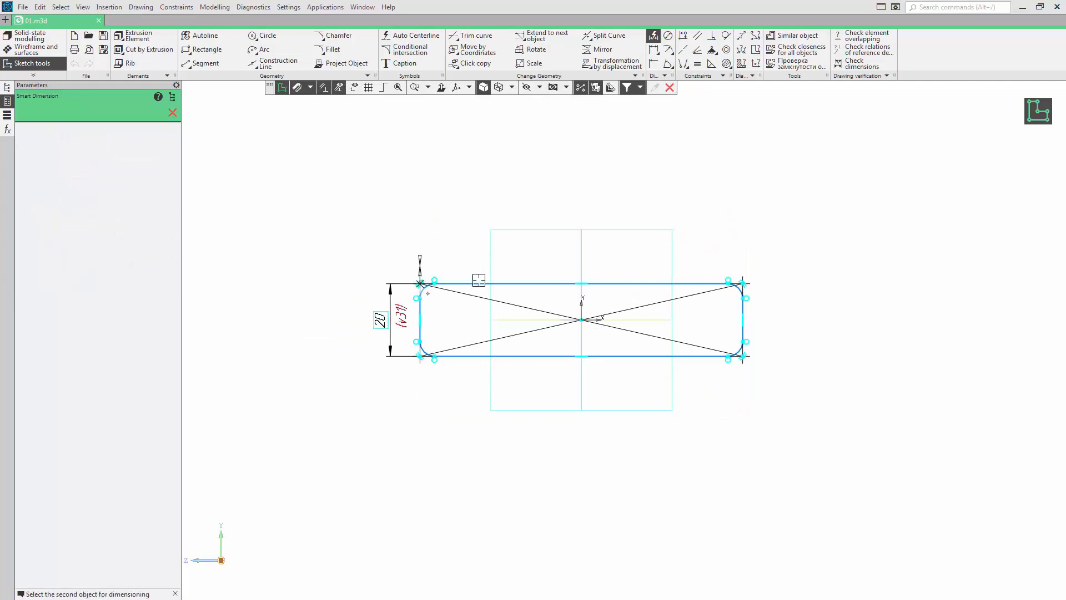
left_click(743, 283)
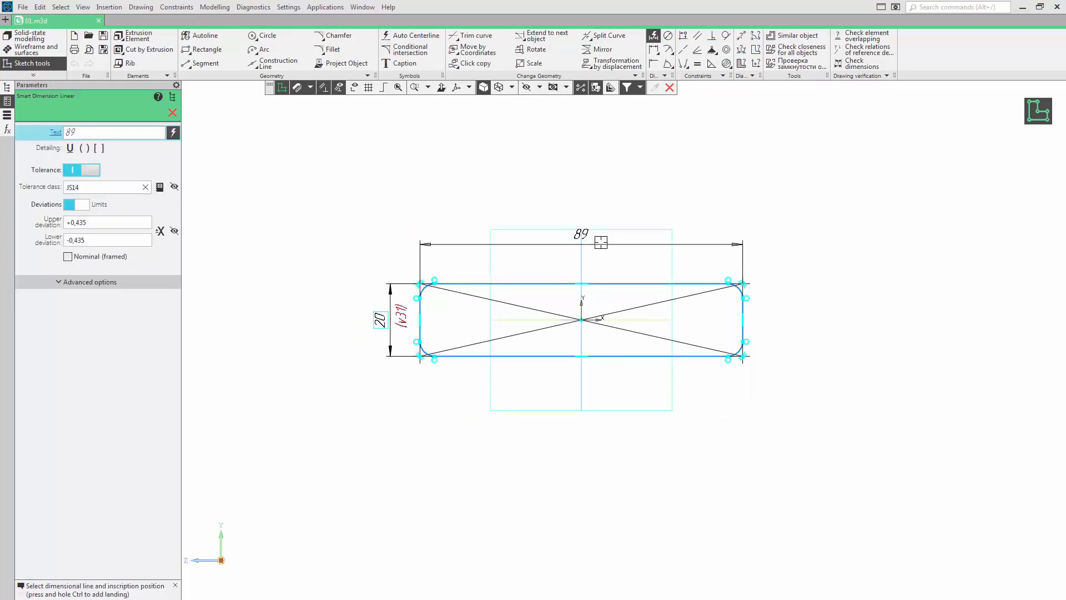
left_click(601, 244)
type("30")
key("Return")
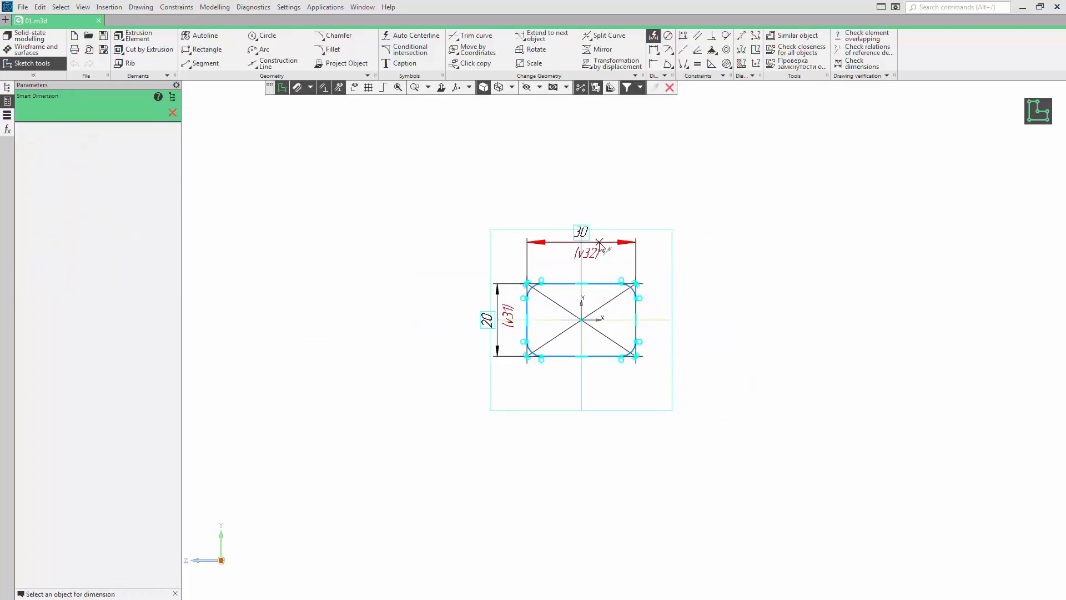
Step: Add a 4 mm radial dimension to the lower-right corner fillet, placed outside the rectangle
scroll(650, 373, "up", 3)
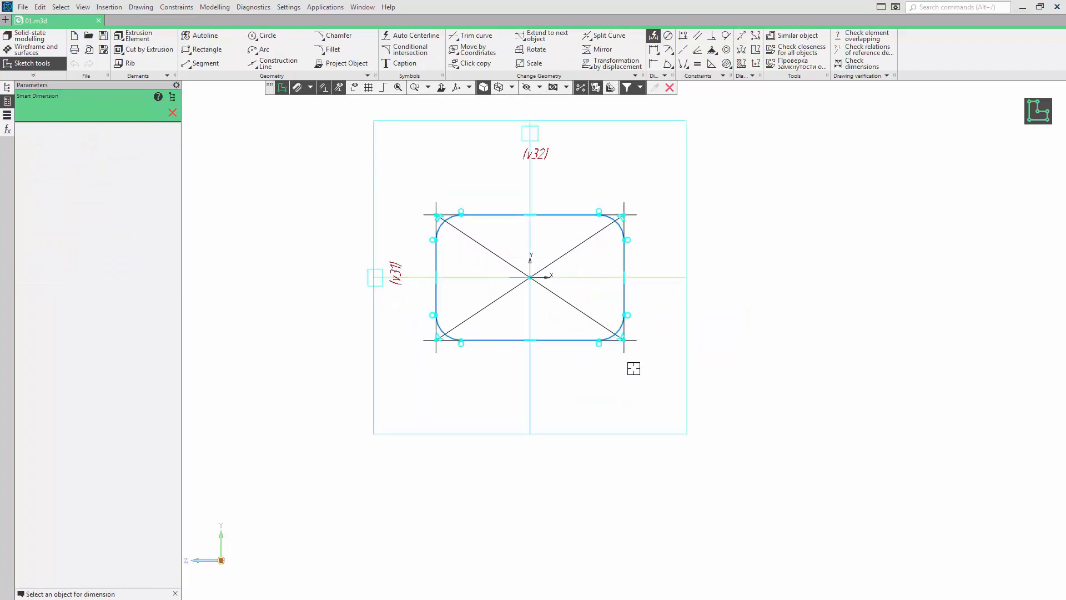
left_click(617, 333)
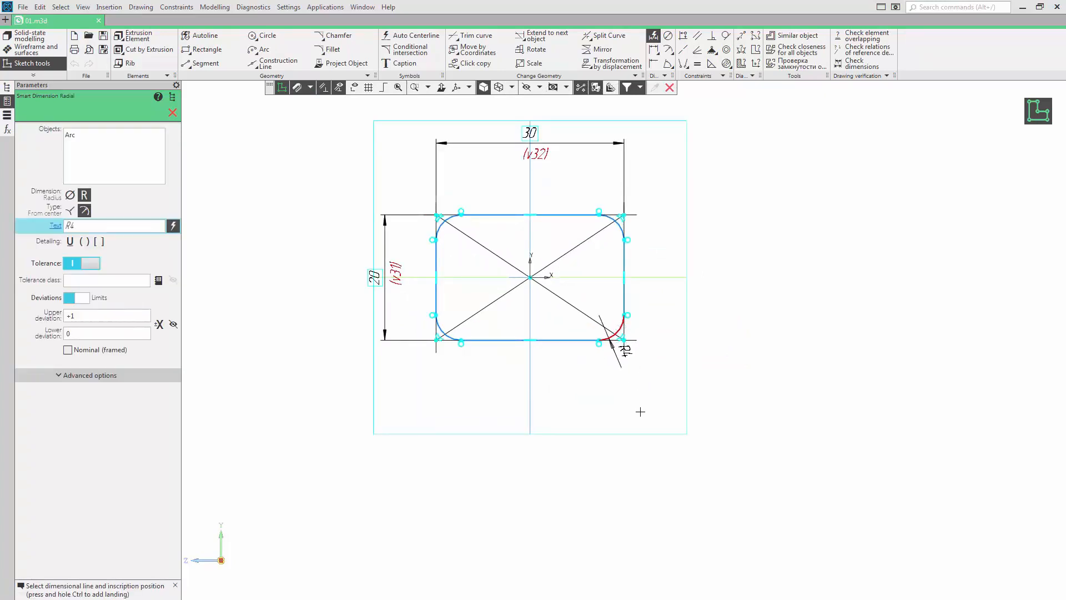
left_click(650, 409)
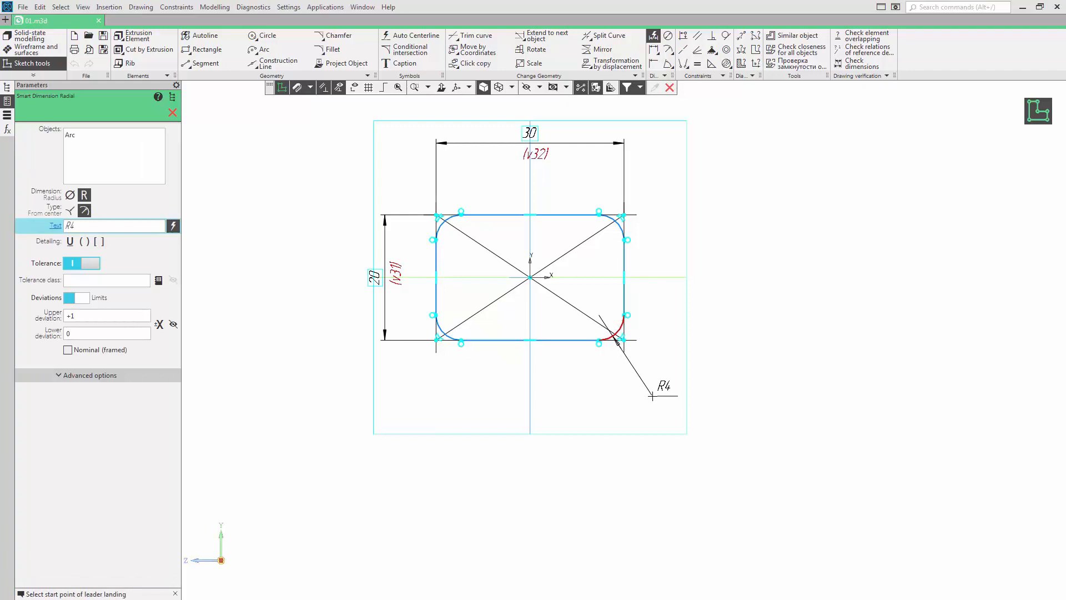
left_click(652, 396)
key("Return")
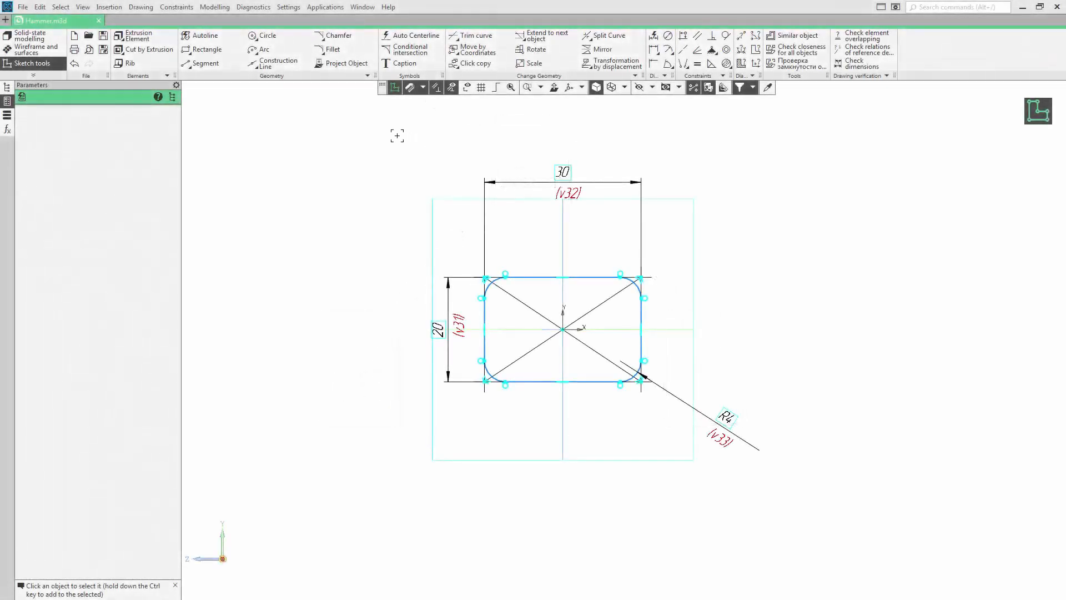
left_click(397, 136)
left_click(858, 552)
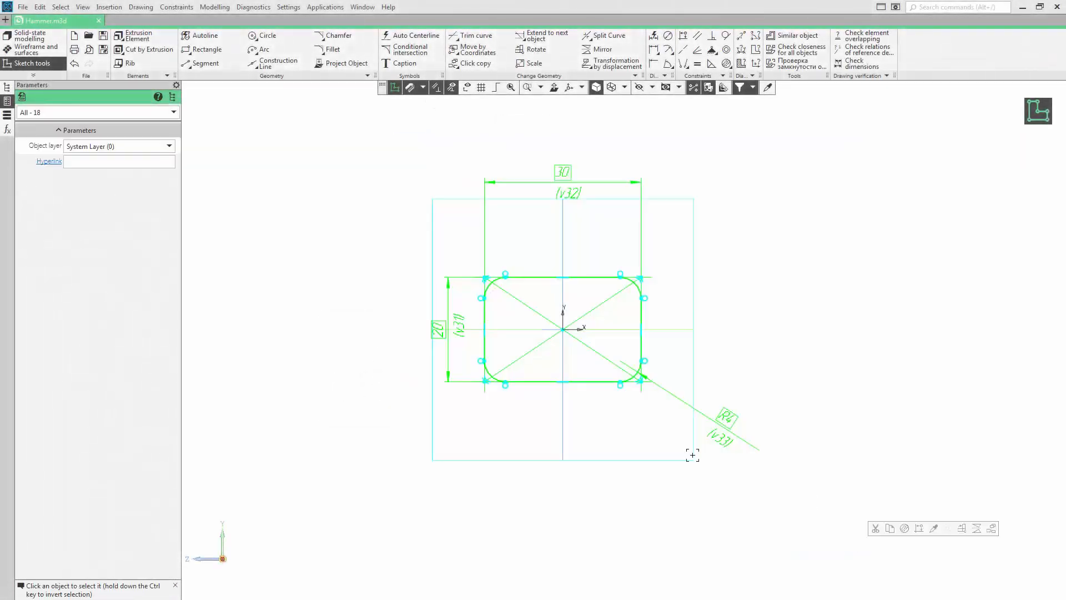
key("Escape")
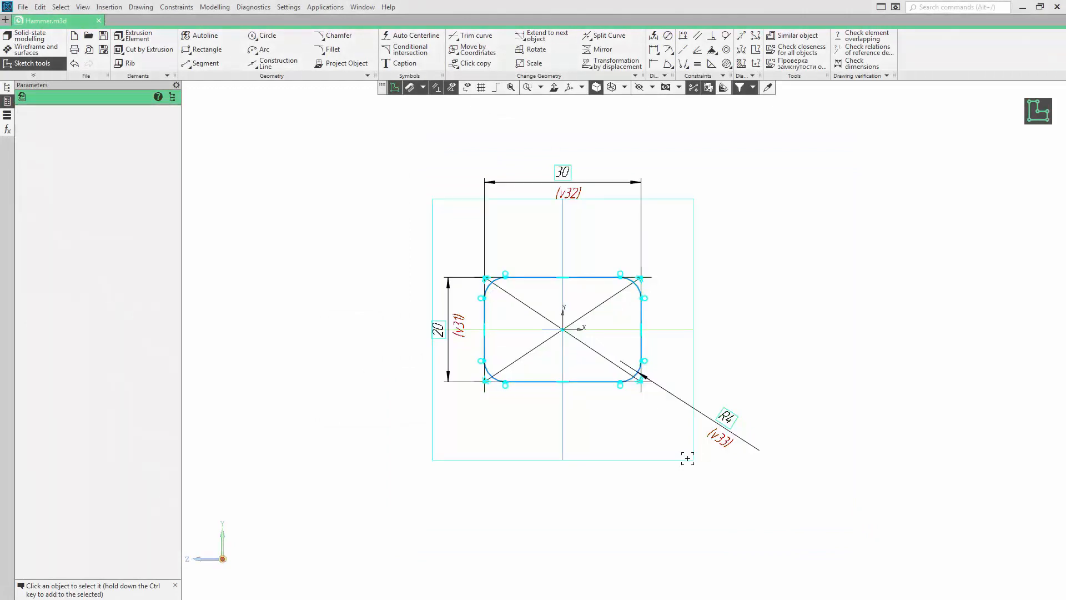
Step: Copy all objects of the sketch to the clipboard with the origin as base point and exit the sketch
left_click(60, 6)
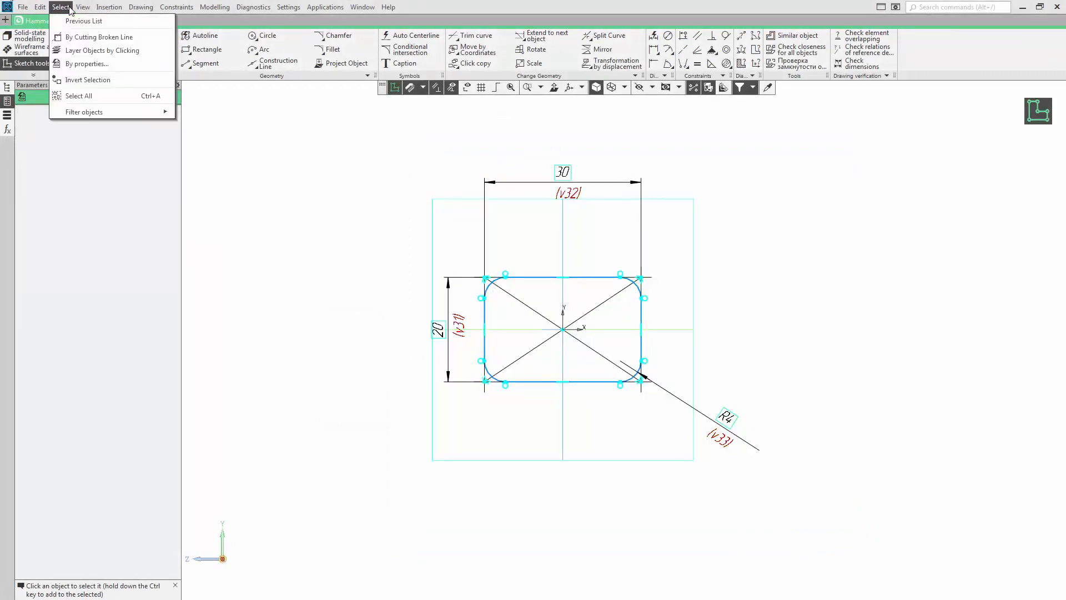
left_click(83, 97)
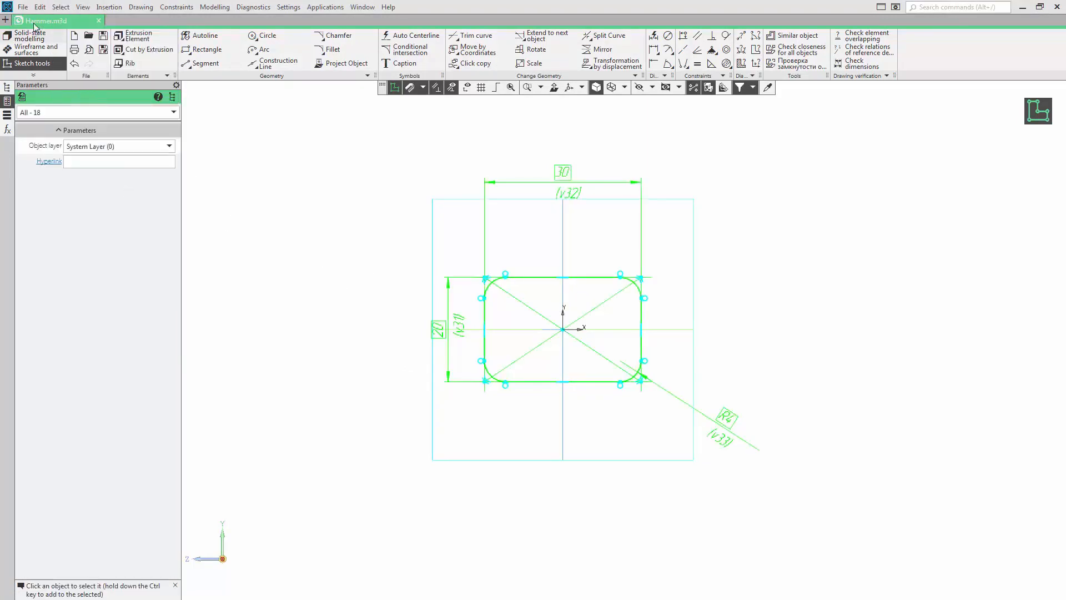
left_click(40, 8)
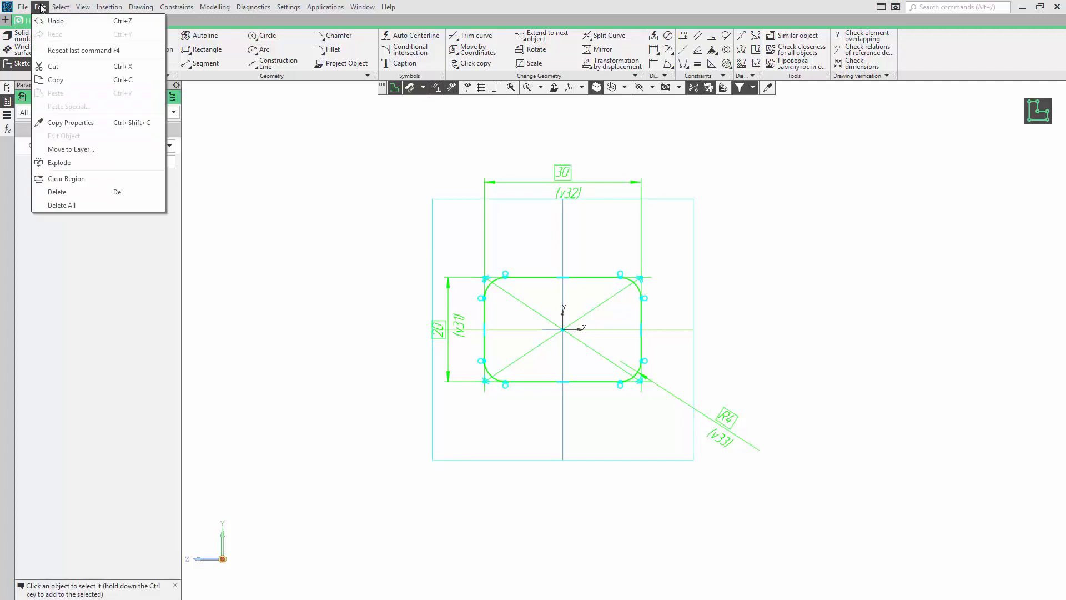
left_click(55, 80)
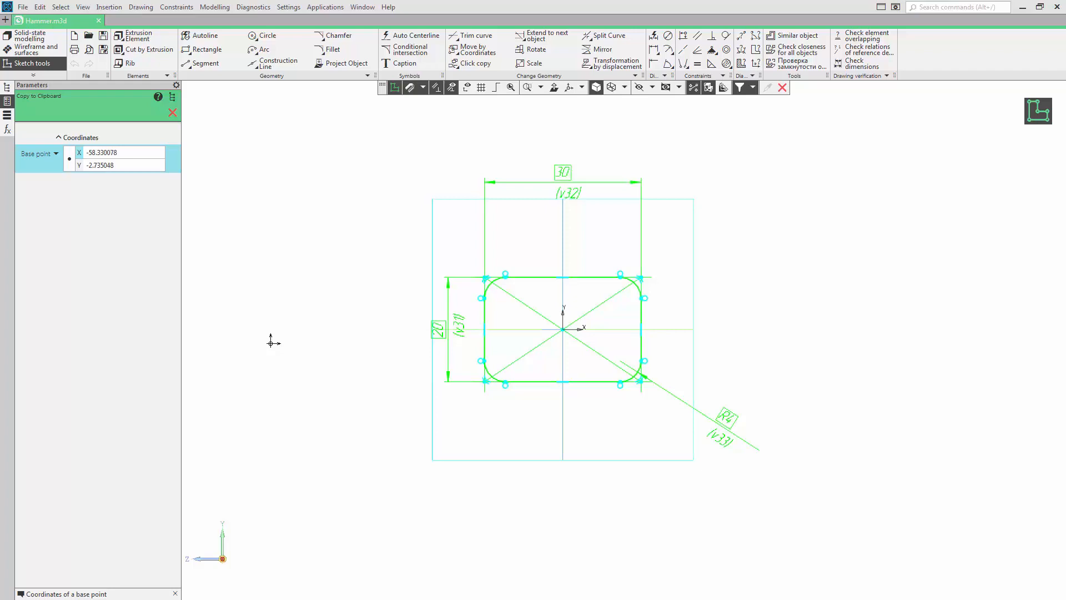
left_click(563, 329)
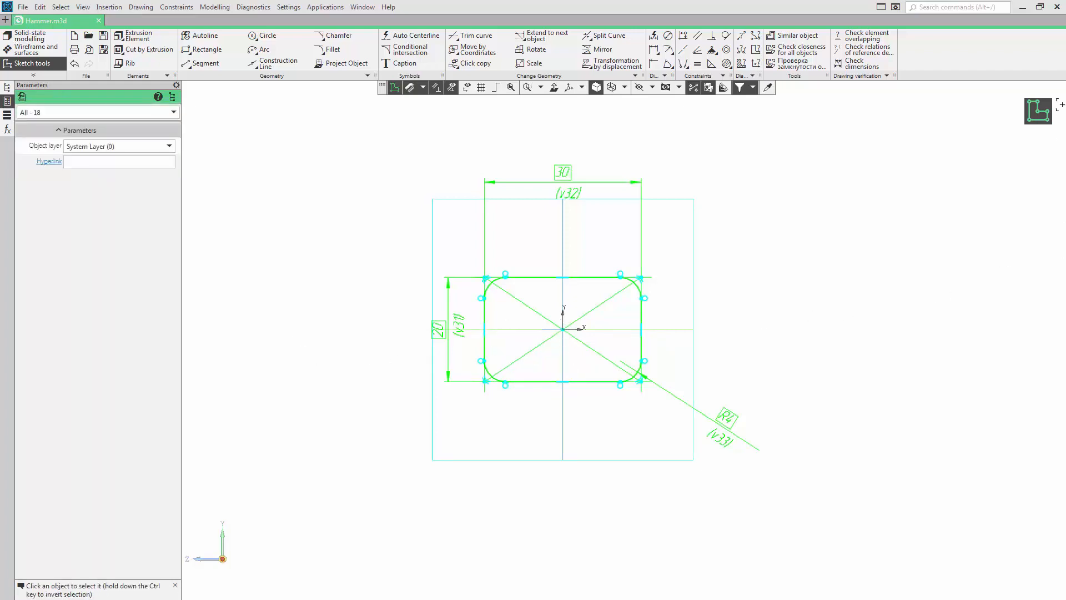
left_click(1038, 111)
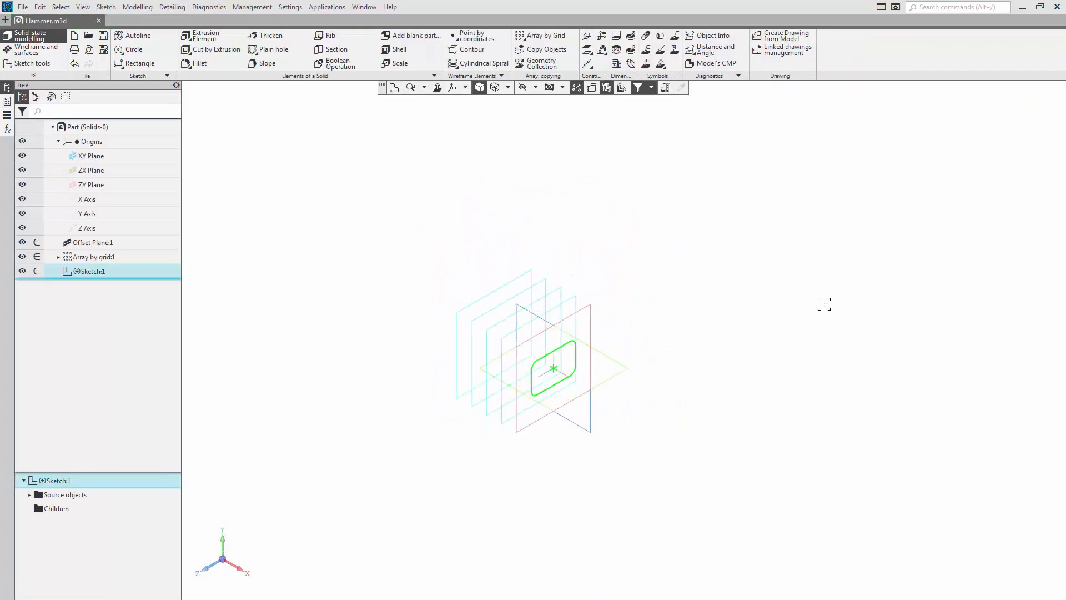
Step: Start a sketch on Offset Plane:1 and paste the copied section once near the origin at rotation 0 and scale 1
left_click(91, 243)
left_click(112, 229)
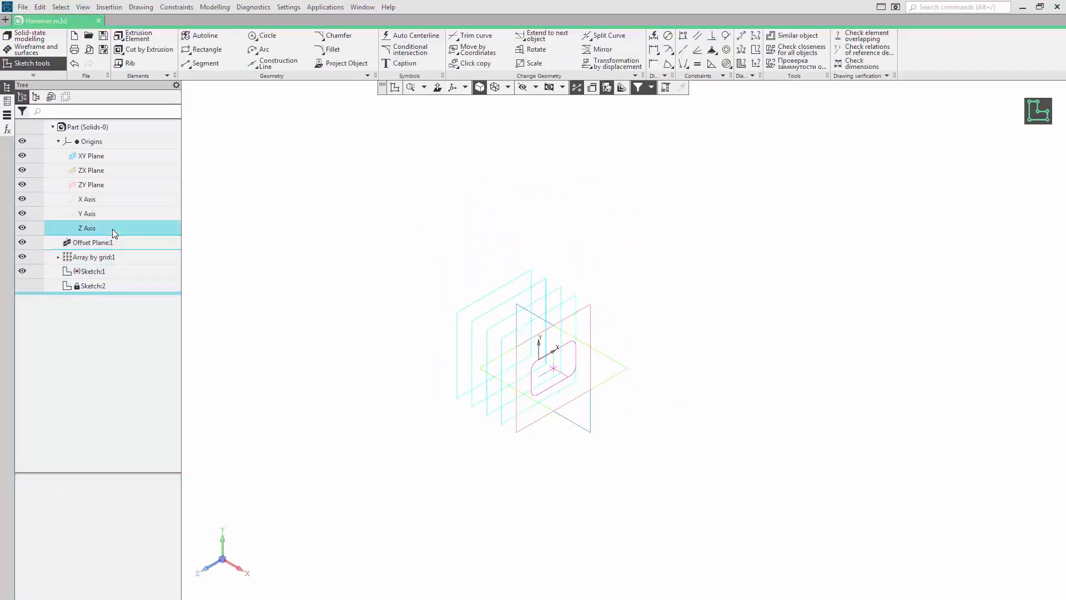
left_click(39, 7)
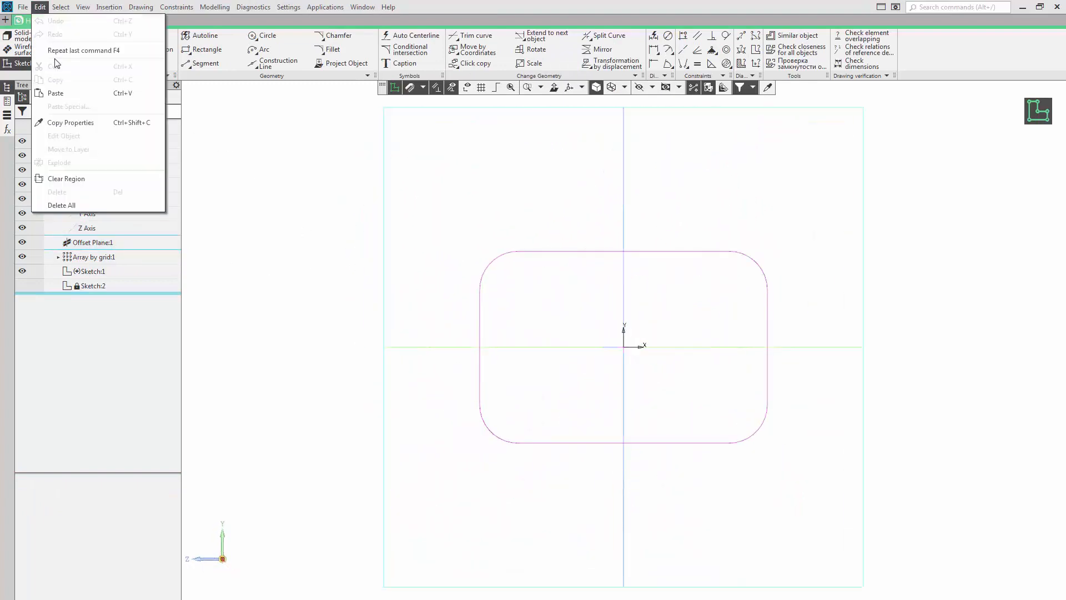
left_click(55, 93)
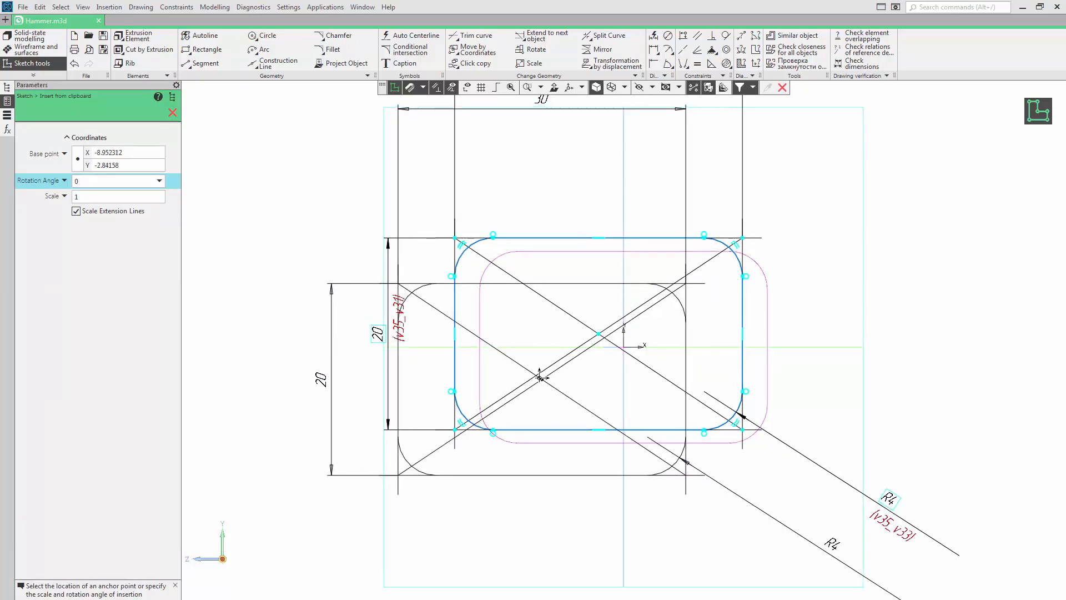
key("Escape")
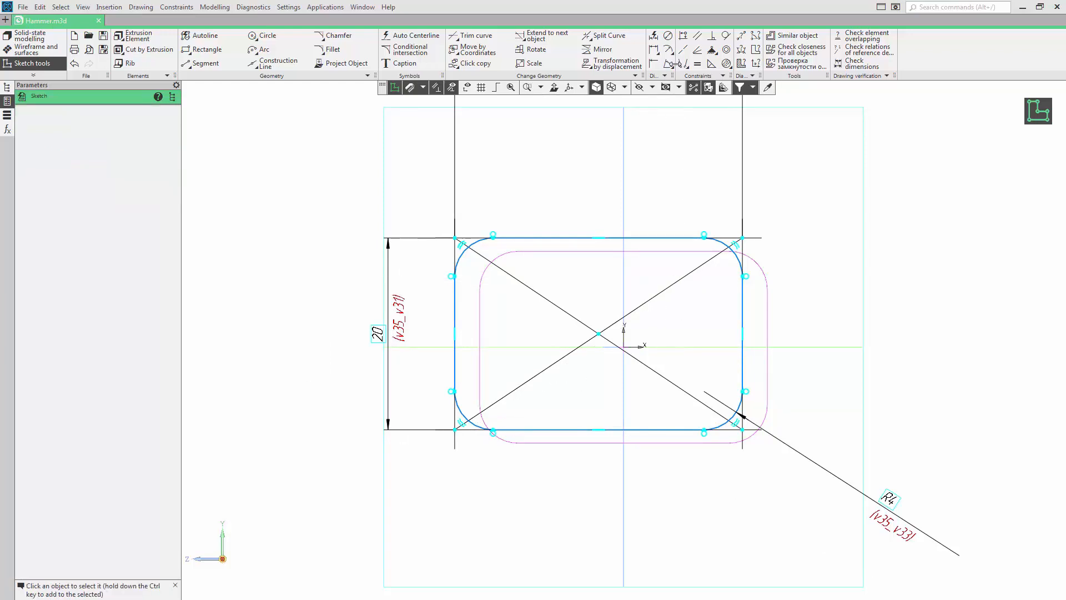
Step: Merge the centre point of the pasted rectangle with the origin of the offset-plane sketch
left_click(683, 63)
left_click(599, 333)
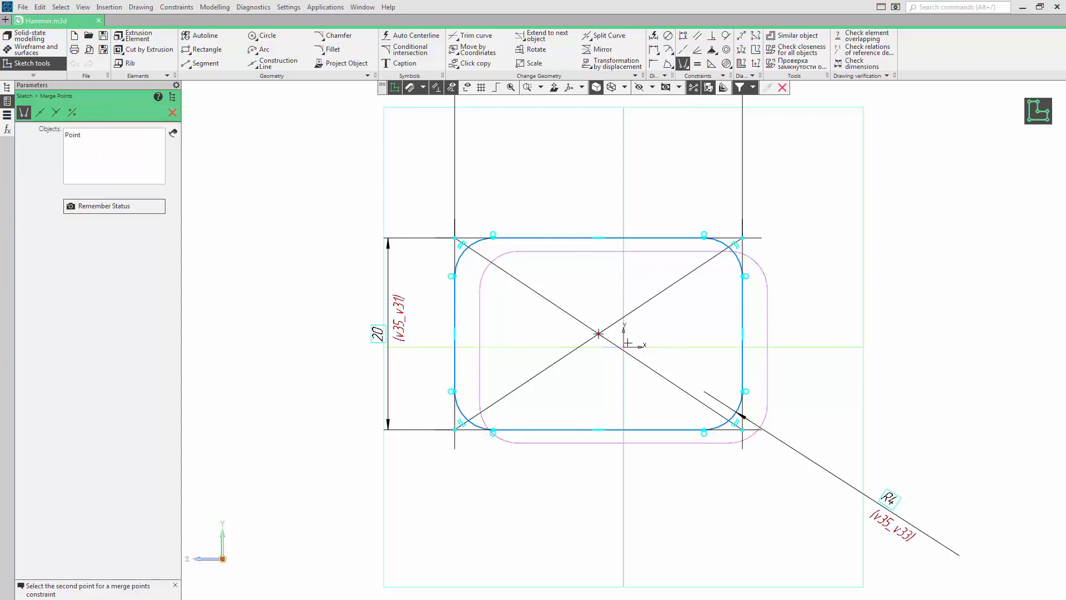
left_click(623, 347)
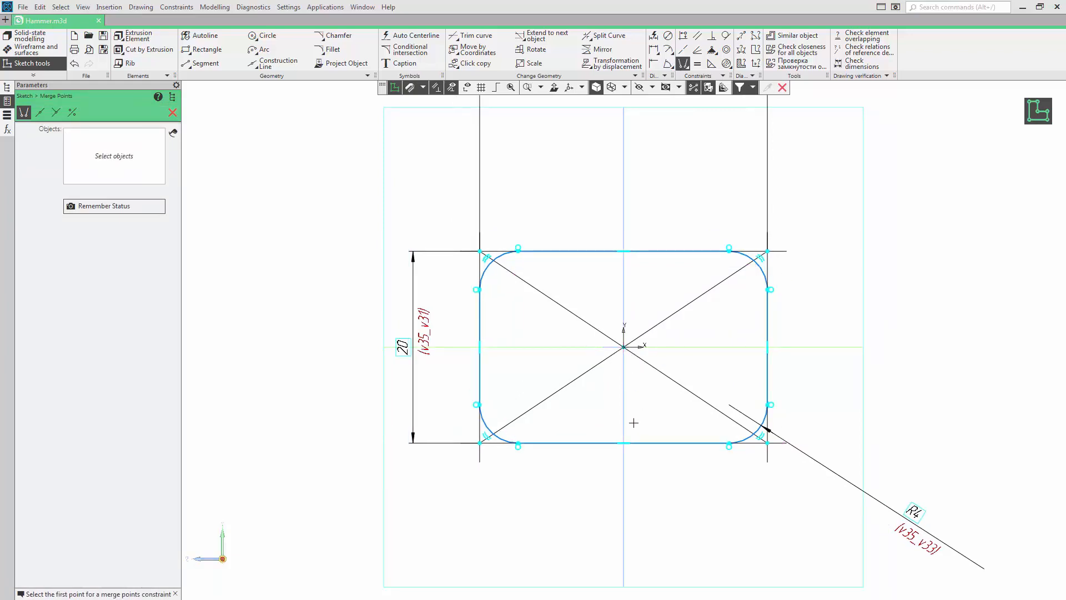
Step: Set the pasted rectangle's height on Offset Plane:1 to 15 mm and exit the sketch
key("Escape")
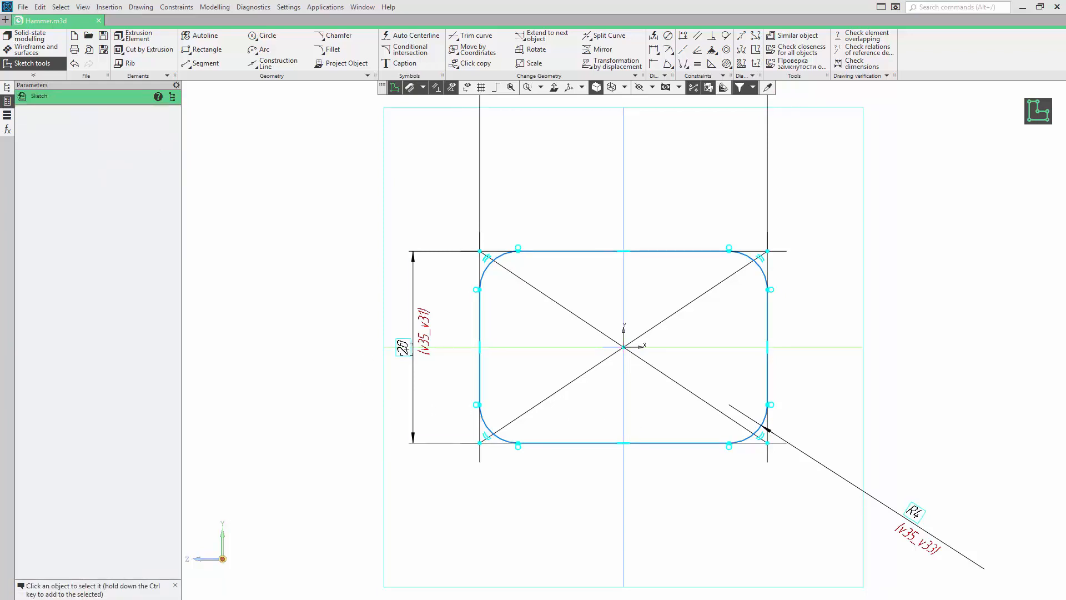
double_click(403, 347)
type("15")
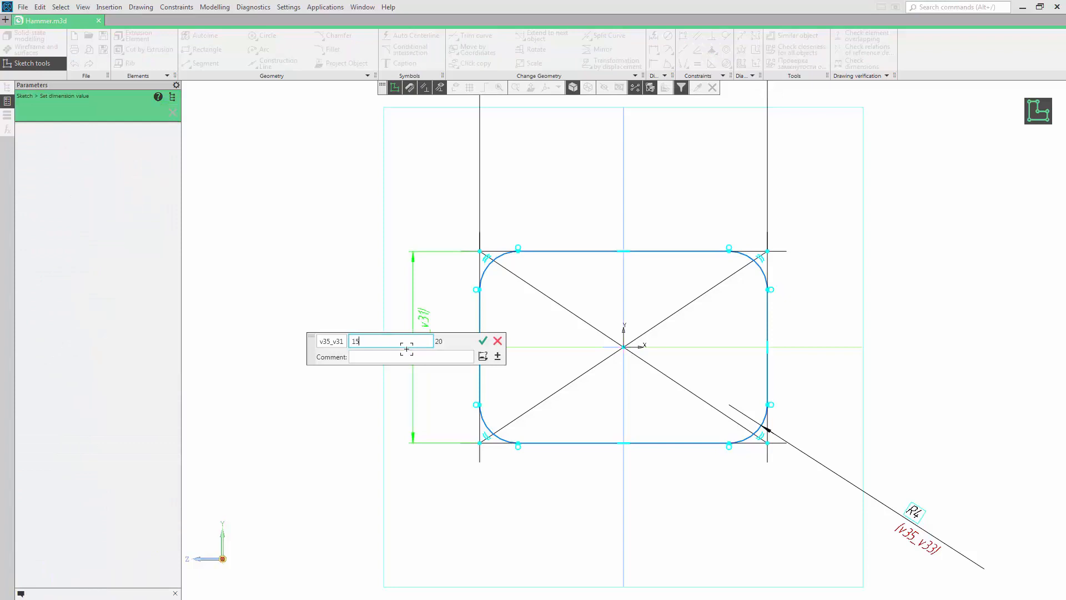
key("Return")
scroll(459, 317, "down", 1)
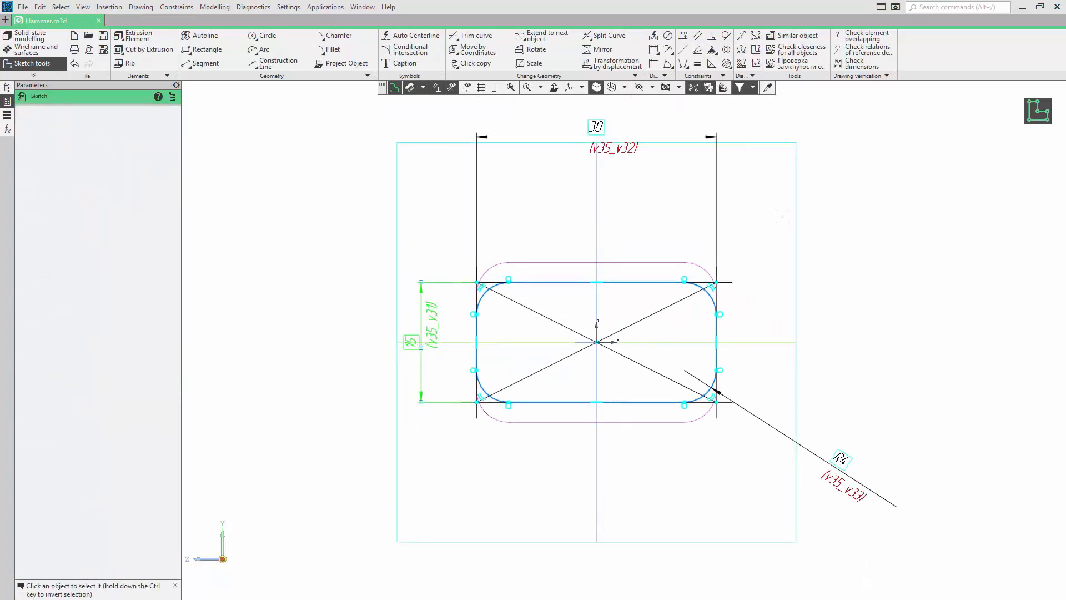
left_click(1036, 118)
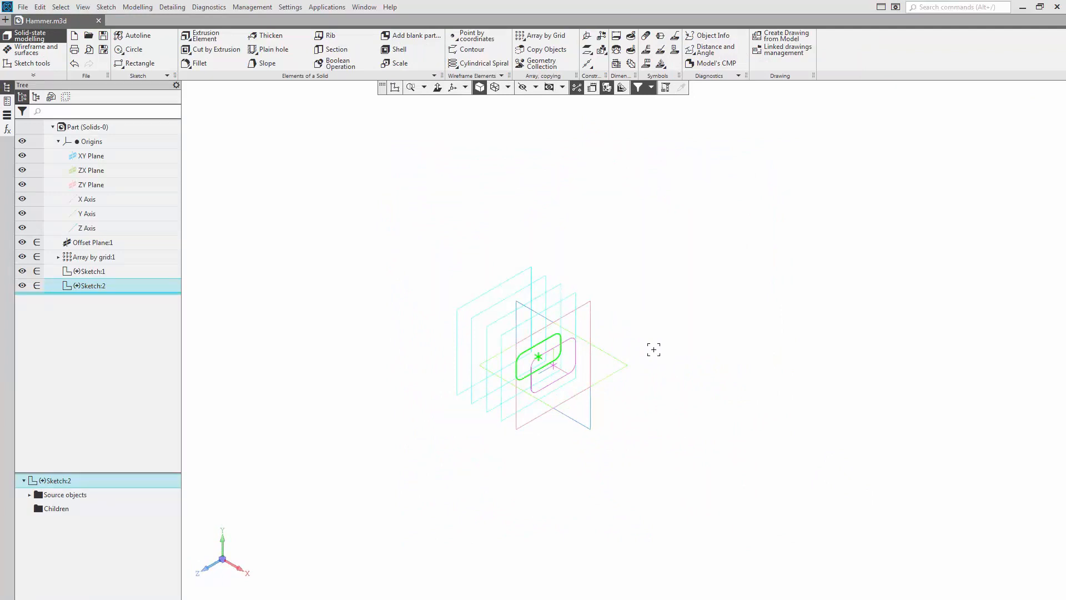
left_click(259, 181)
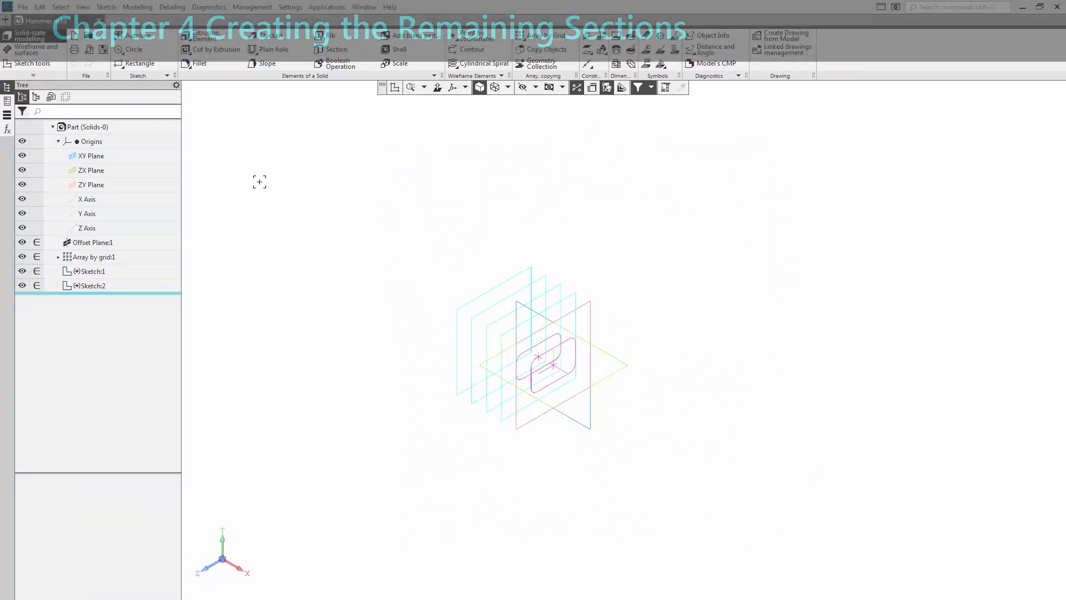
Step: Start a sketch on the offset plane of array Instance (2,1) and paste the copied section once near the origin at rotation 0 and scale 1
left_click(57, 257)
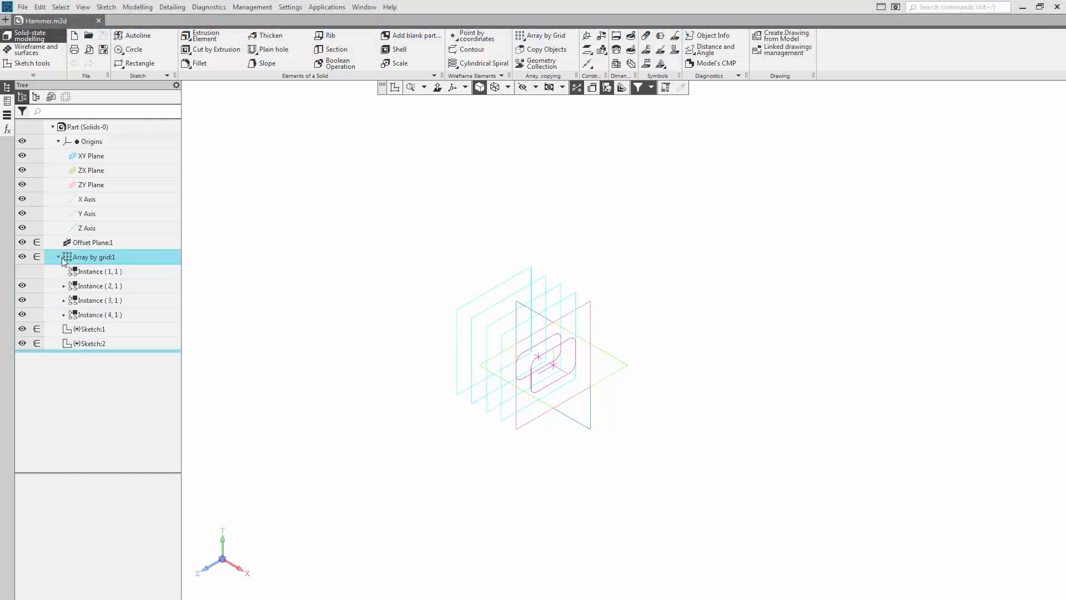
left_click(64, 286)
left_click(81, 301)
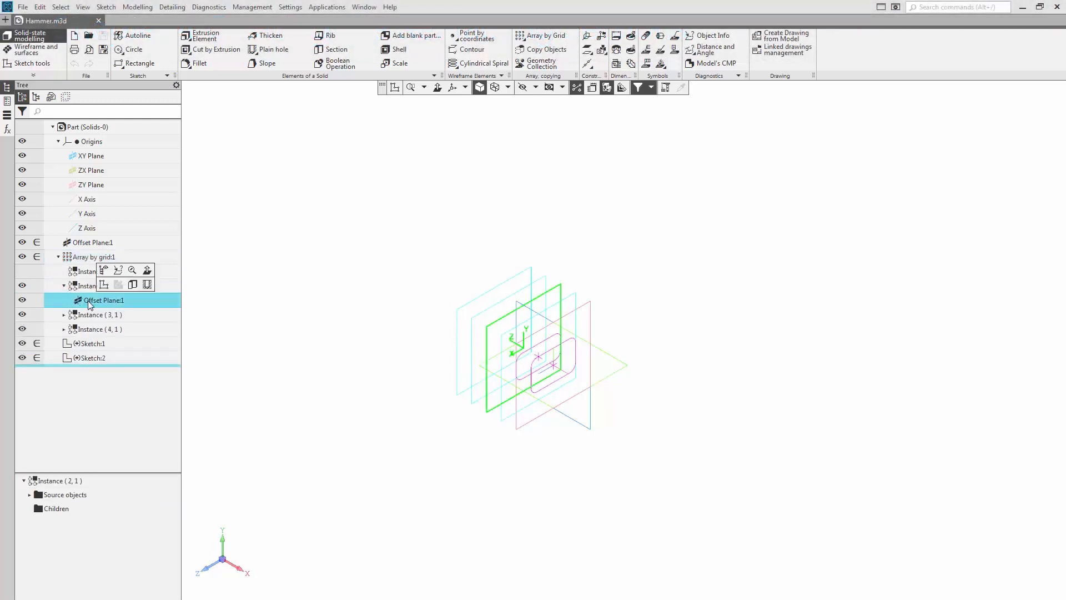
right_click(314, 314)
left_click(340, 300)
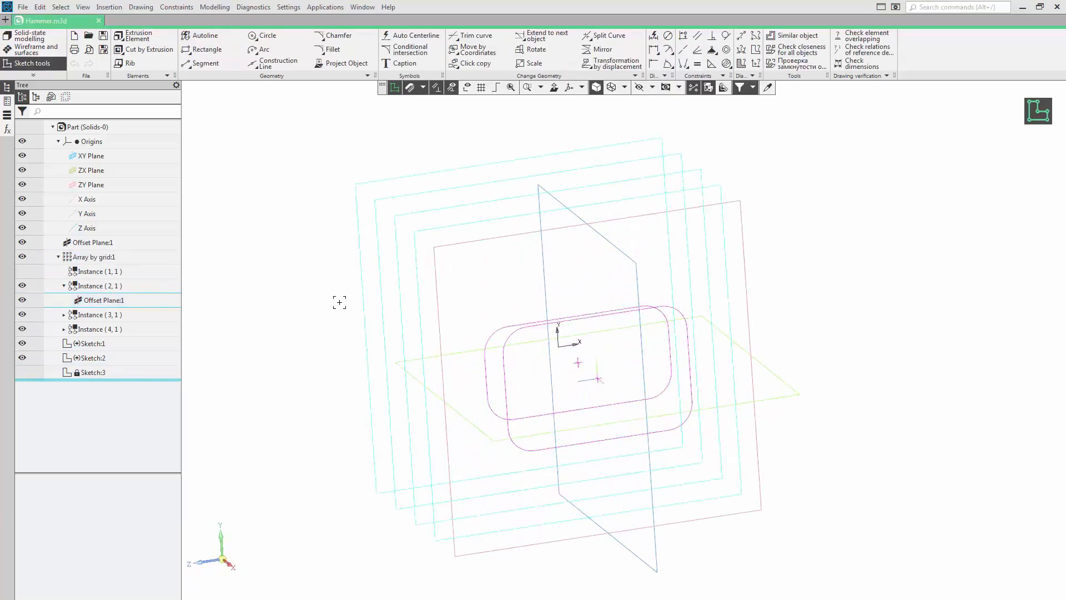
key("ctrl+v")
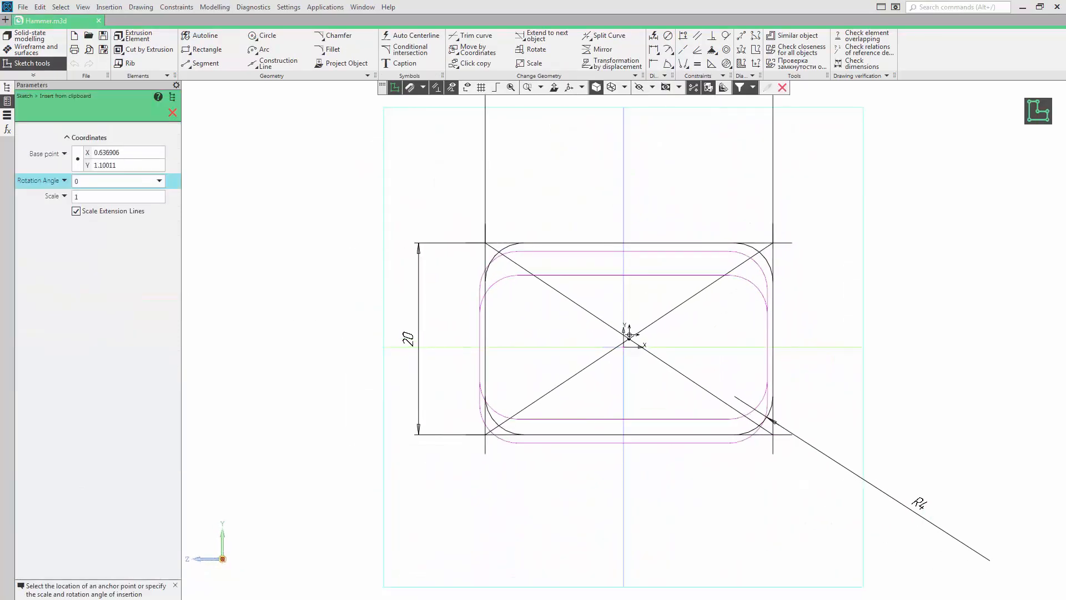
left_click(605, 330)
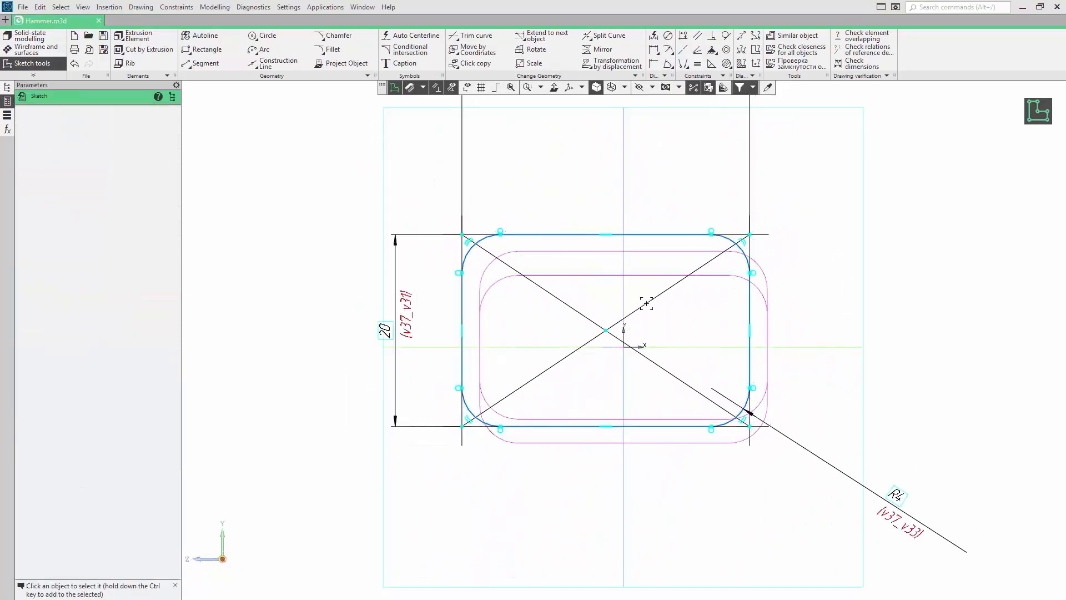
Step: Merge the pasted rectangle's centre point with the sketch origin on the Instance (2,1) plane
left_click(683, 64)
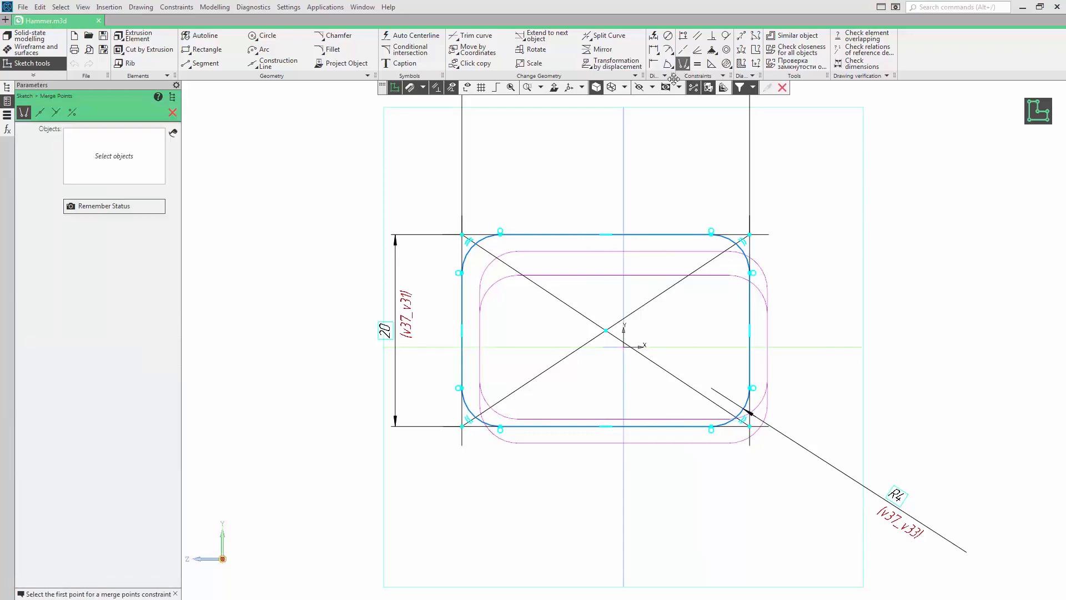
left_click(605, 331)
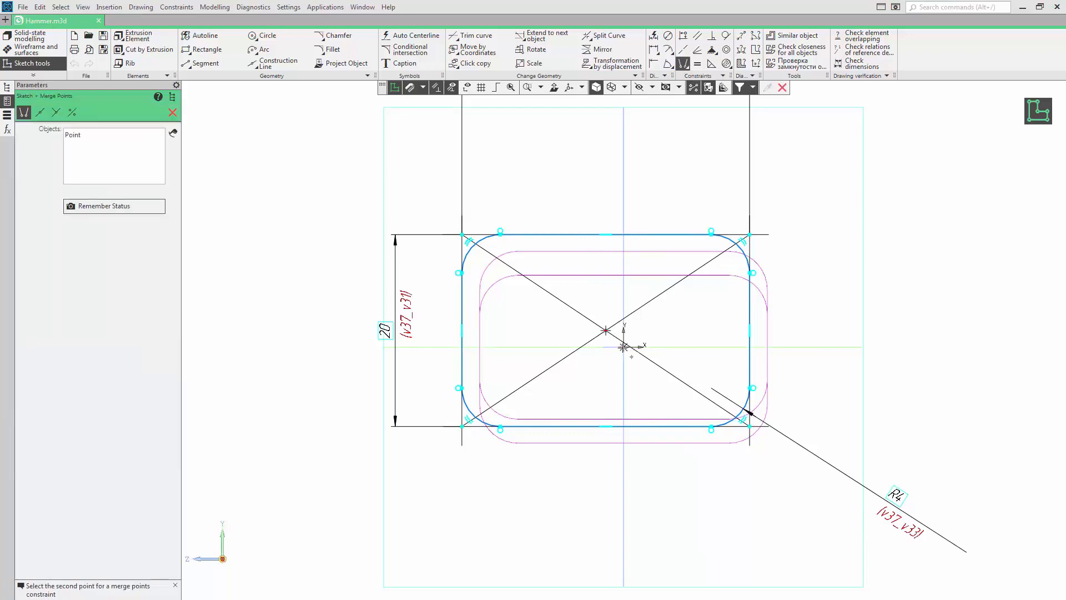
left_click(624, 346)
key("Escape")
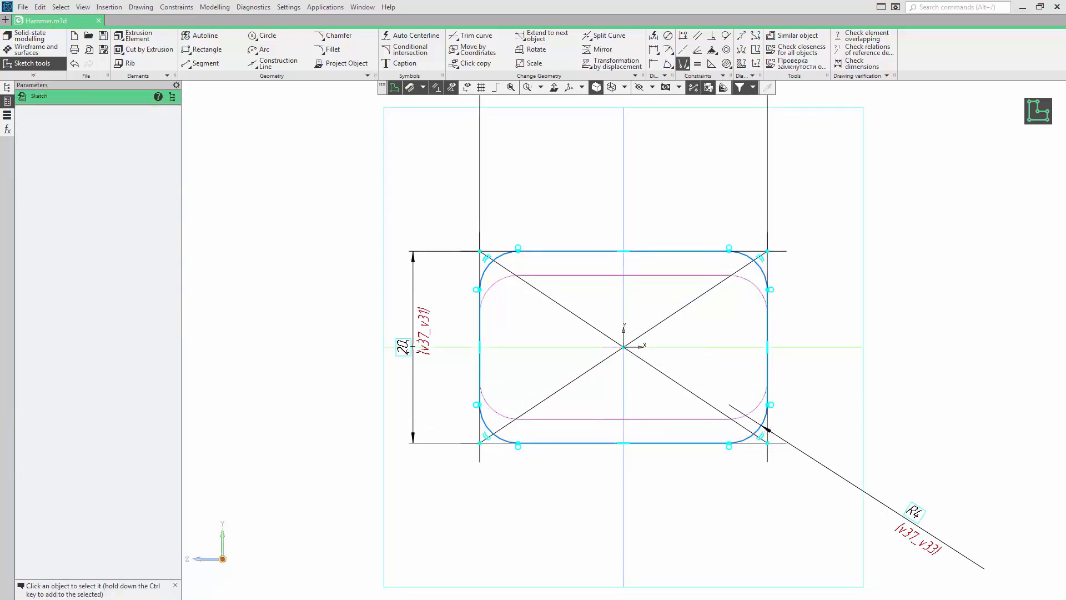
Step: Set the height of the section on the Instance (2,1) plane to 22 mm and exit the sketch
left_click(403, 344)
double_click(402, 344)
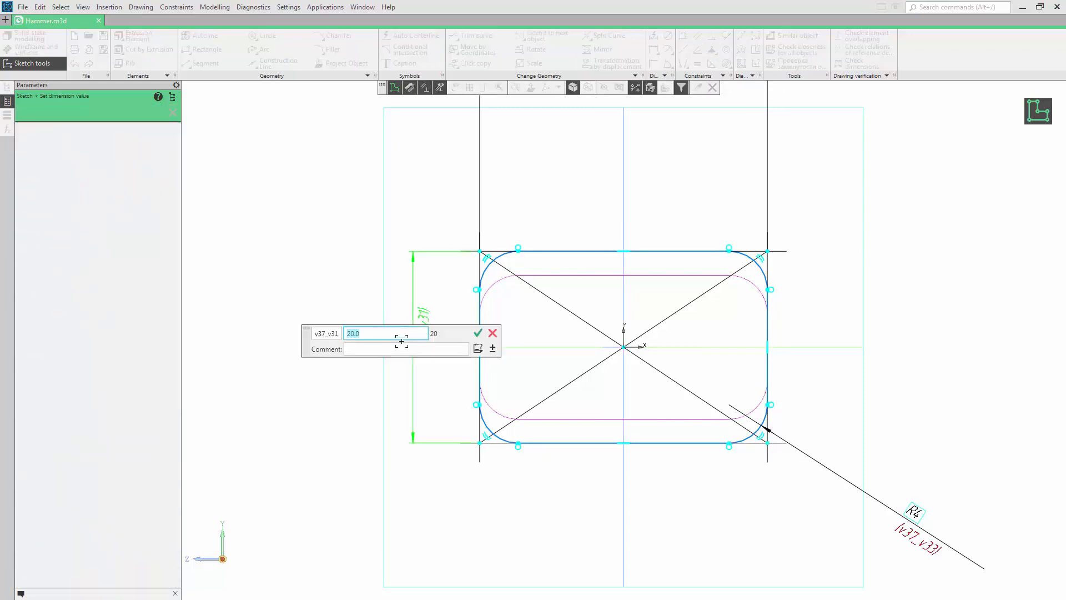
type("22")
key("Return")
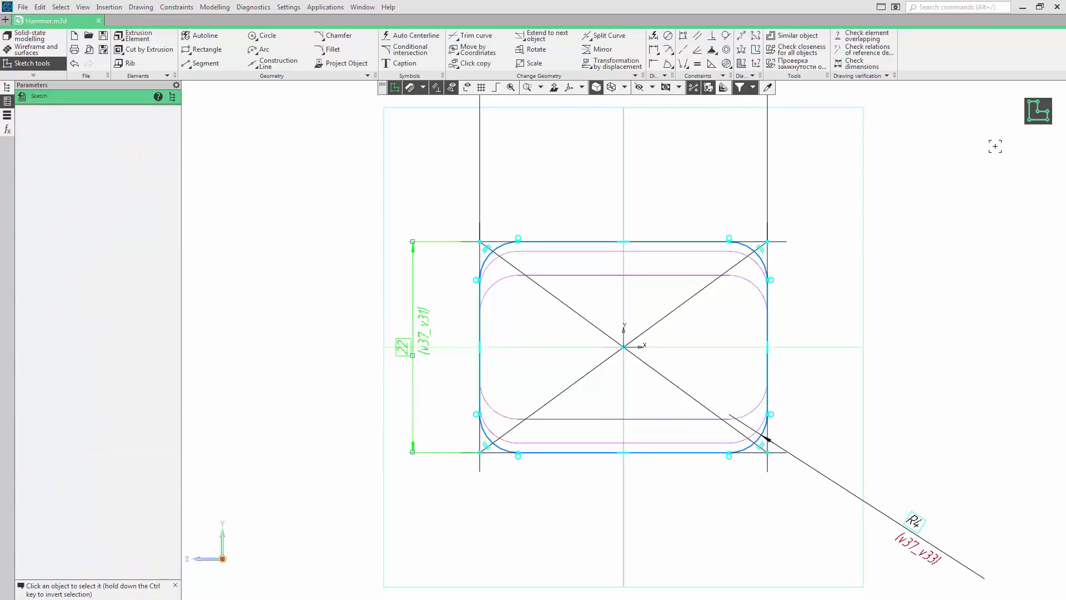
left_click(1038, 111)
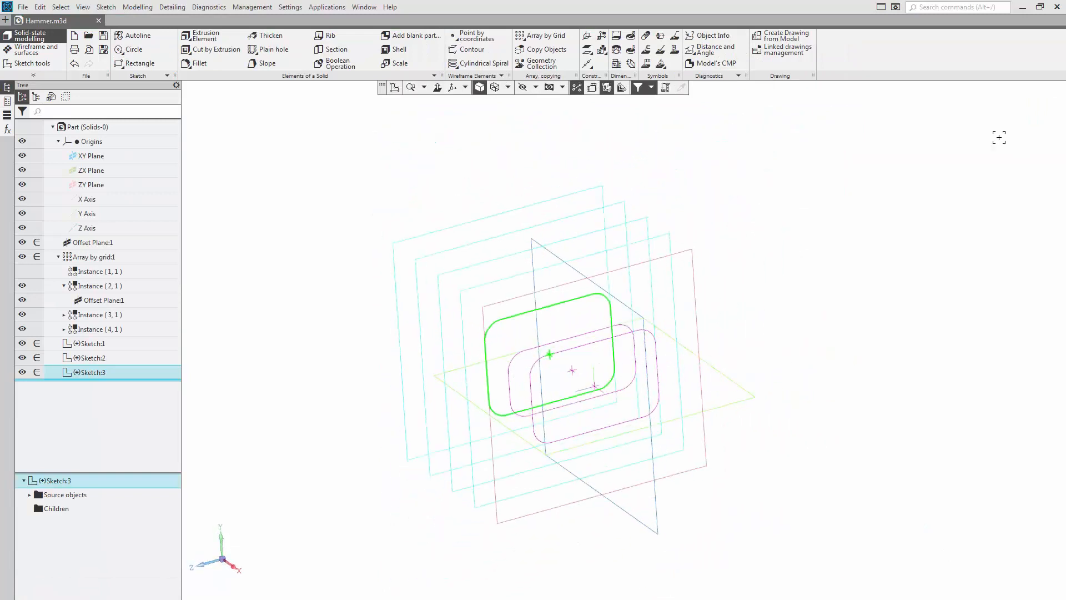
Step: Start a sketch on the offset plane of array Instance (3,1) and paste the copied section once near the origin at rotation 0 and scale 1
left_click(64, 315)
left_click(89, 331)
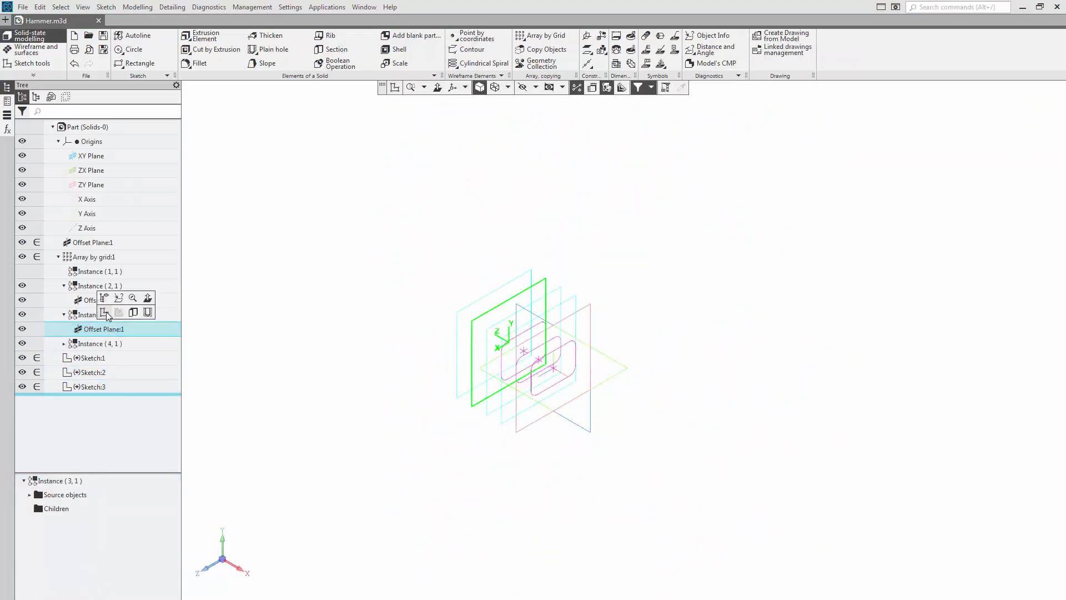
left_click(108, 314)
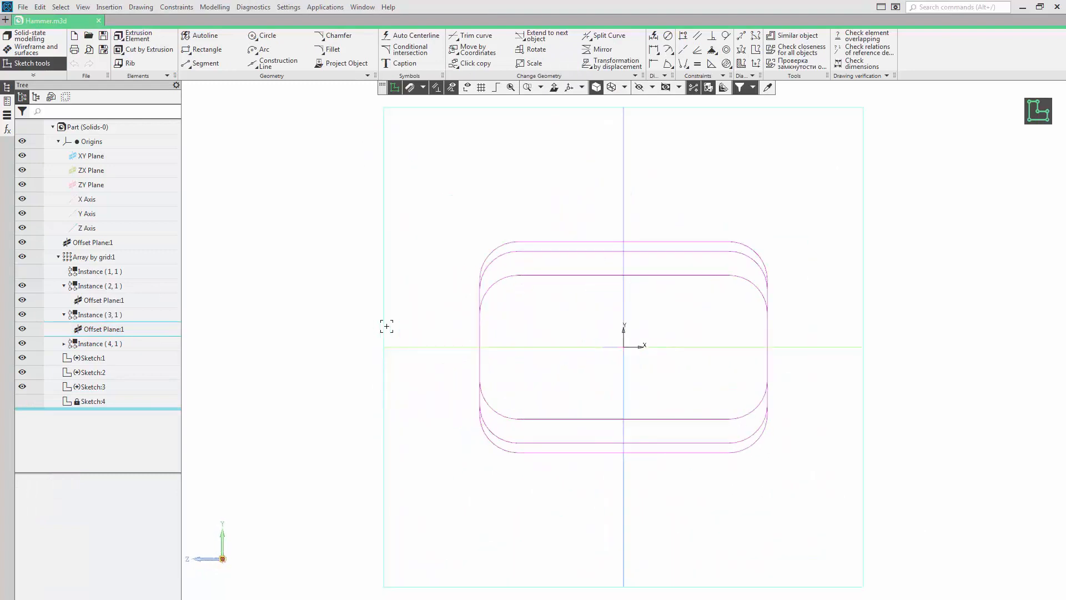
key("ctrl+v")
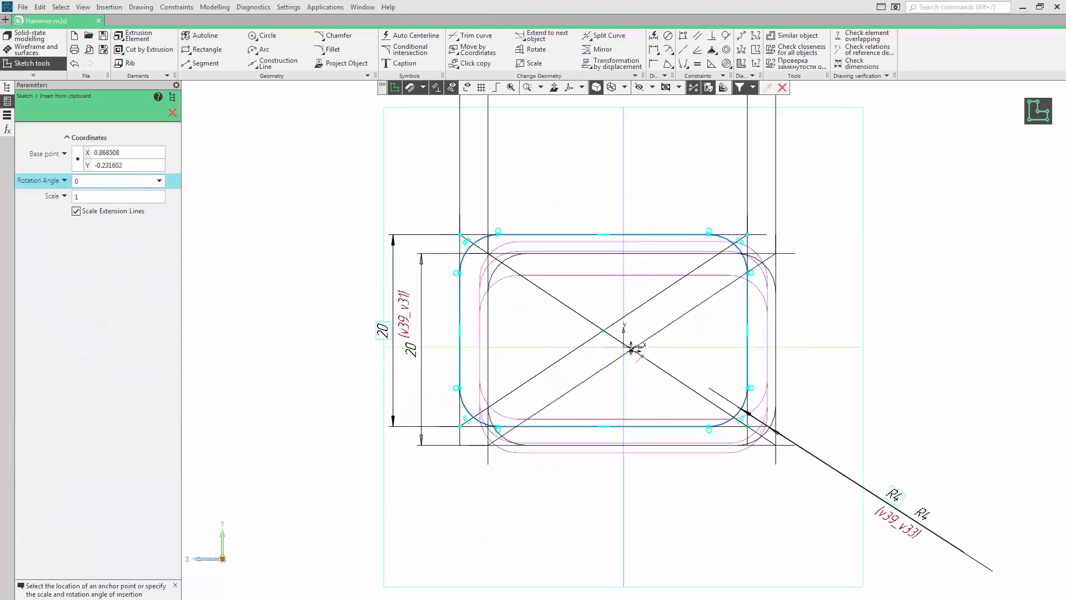
key("Escape")
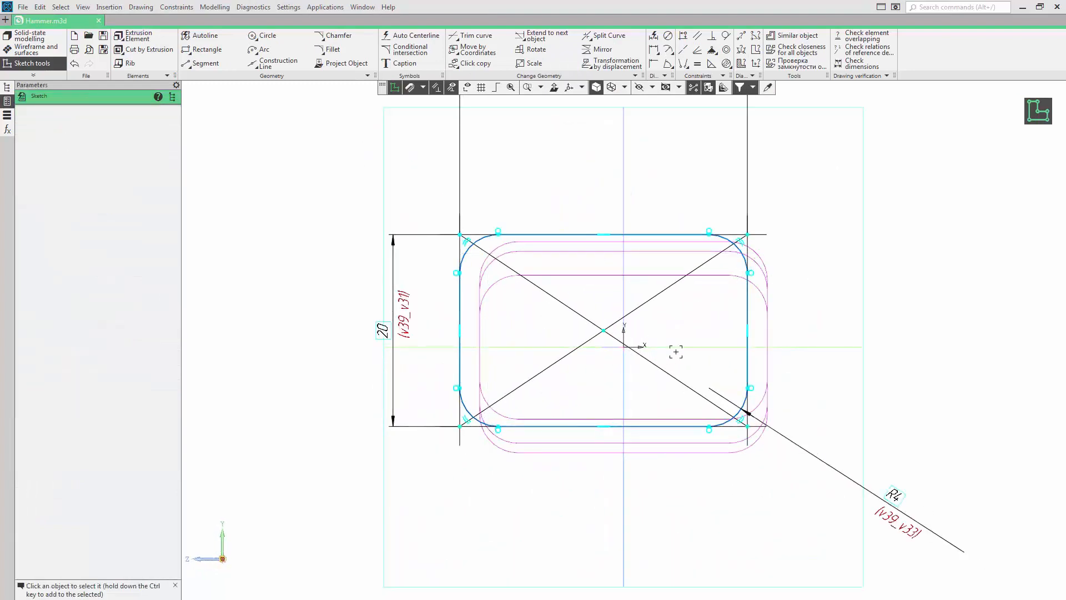
Step: Merge the pasted rectangle's centre point with the sketch origin on the Instance (3,1) plane
left_click(683, 63)
left_click(604, 331)
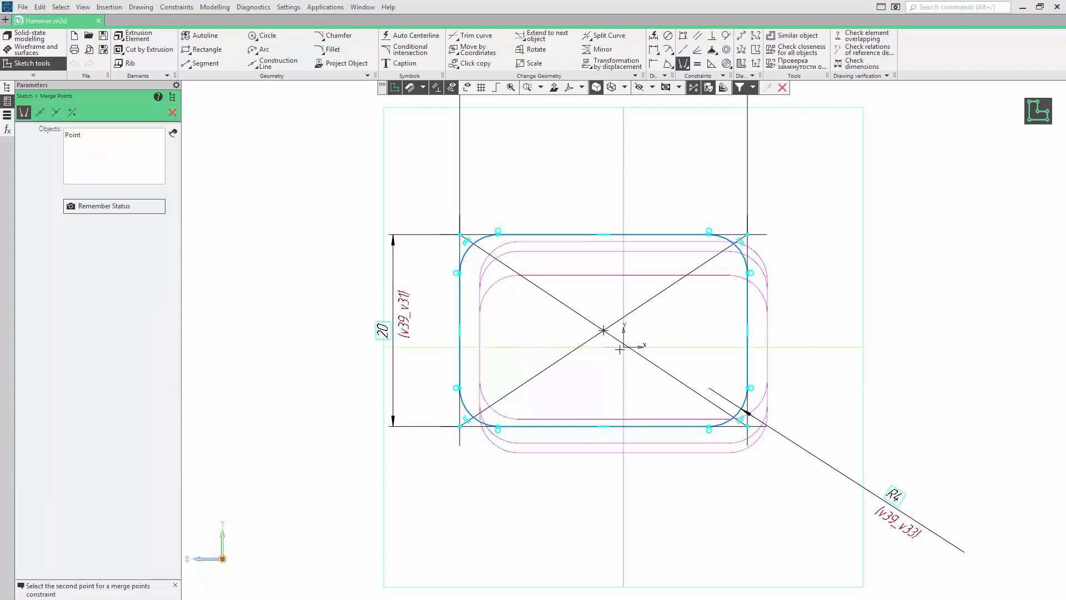
left_click(623, 346)
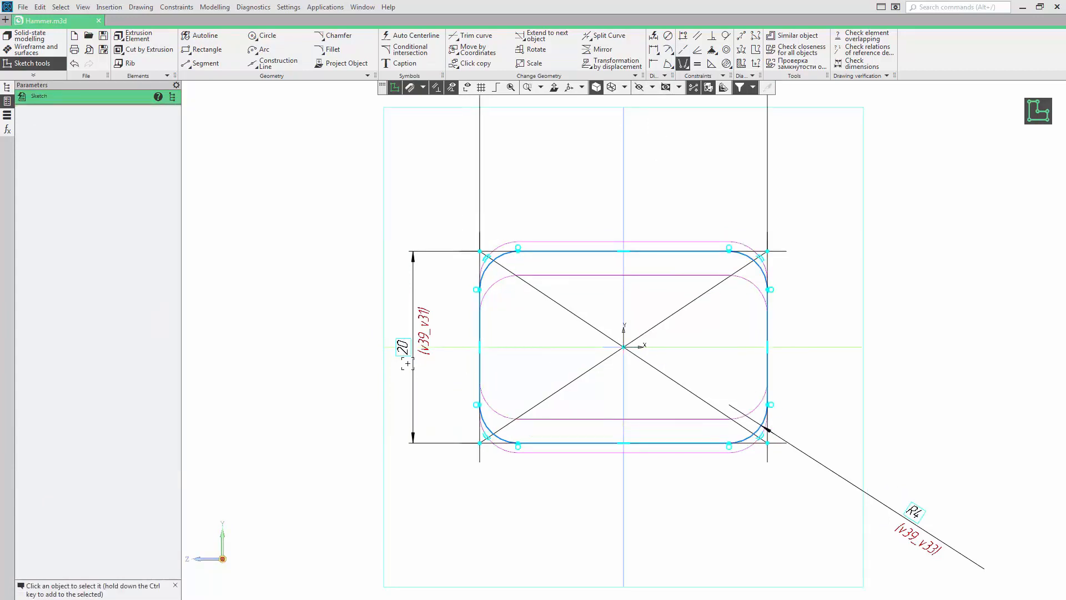
Step: Set the height of the section on the Instance (3,1) plane to 15 mm and exit the sketch
double_click(399, 341)
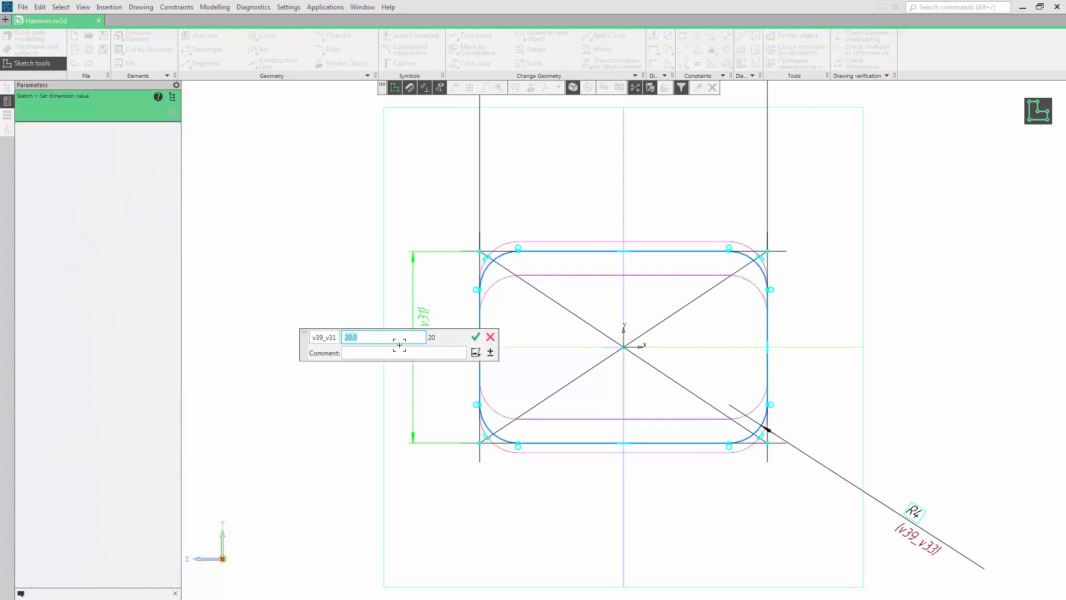
type("15")
key("Return")
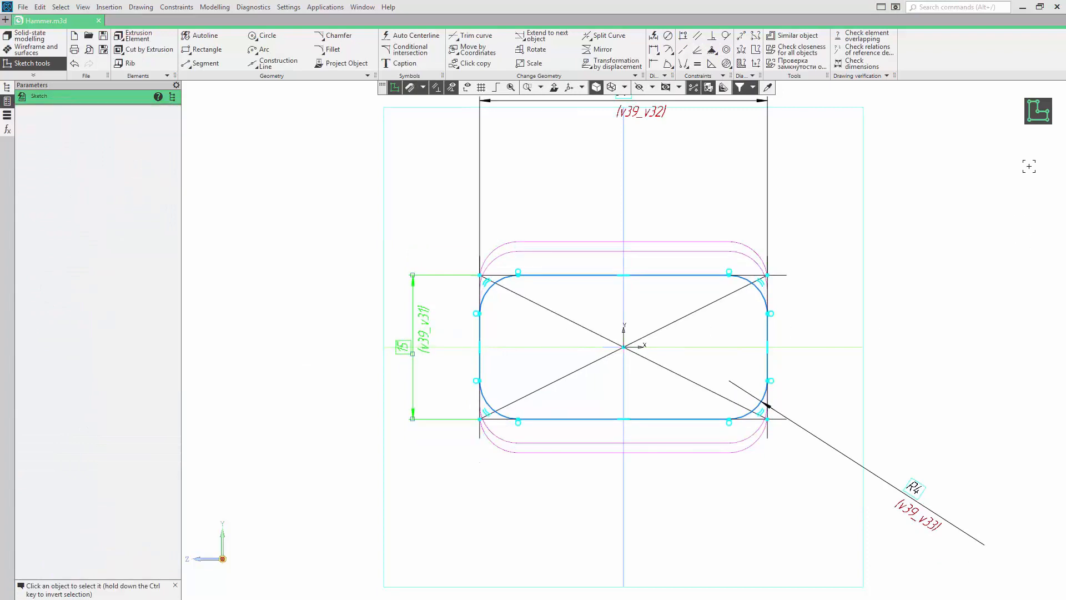
left_click(1038, 111)
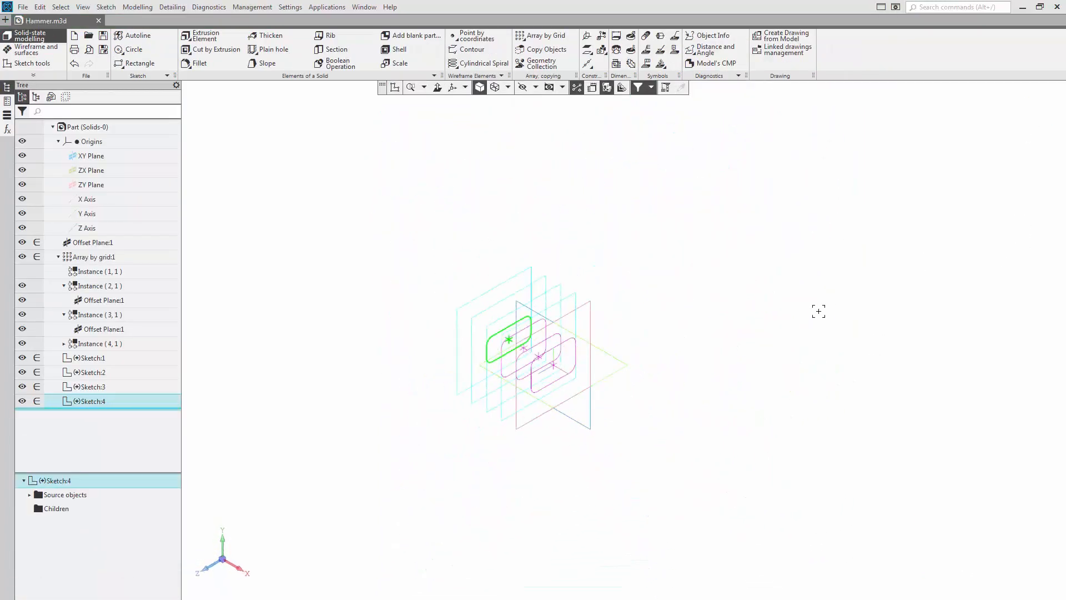
Step: Start a sketch on the offset plane of array Instance (4,1) and paste the copied section with its base point at about X -1.4, Y 1.7
left_click(64, 344)
left_click(106, 344)
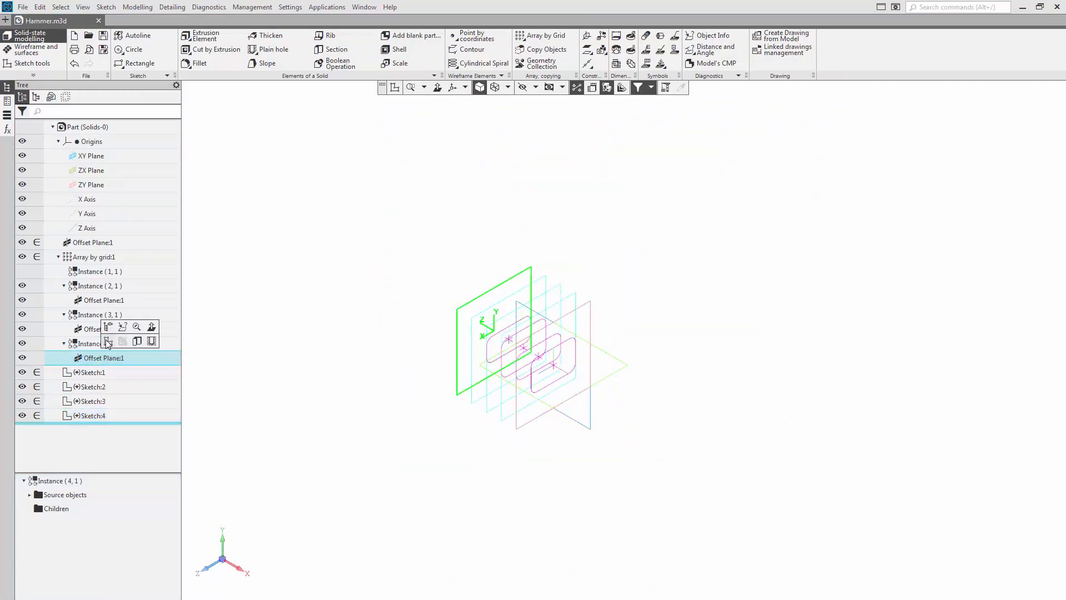
left_click(108, 342)
key("ctrl+v")
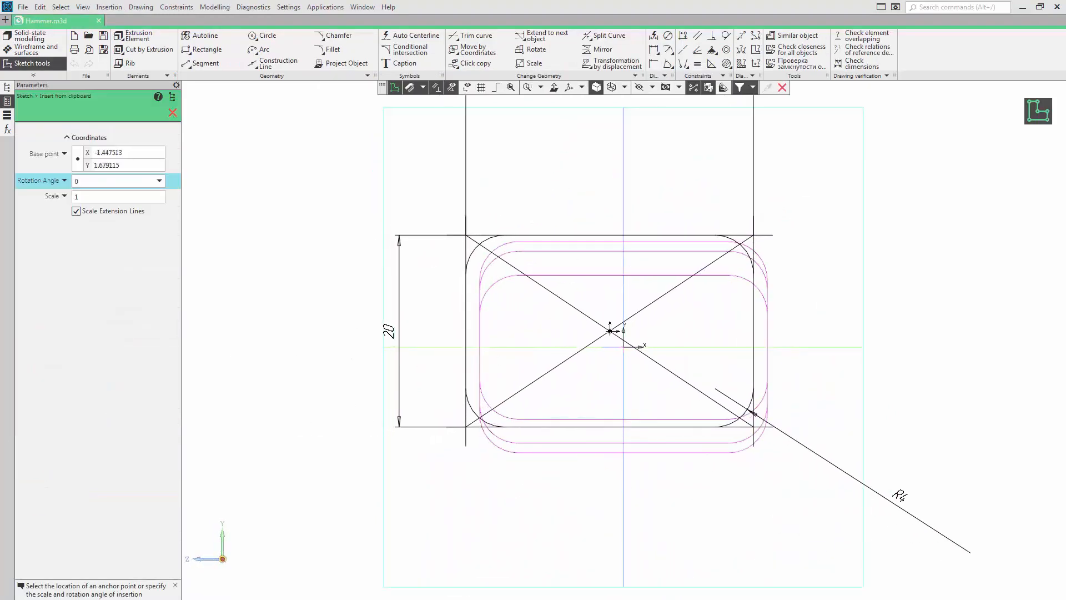
left_click(610, 331)
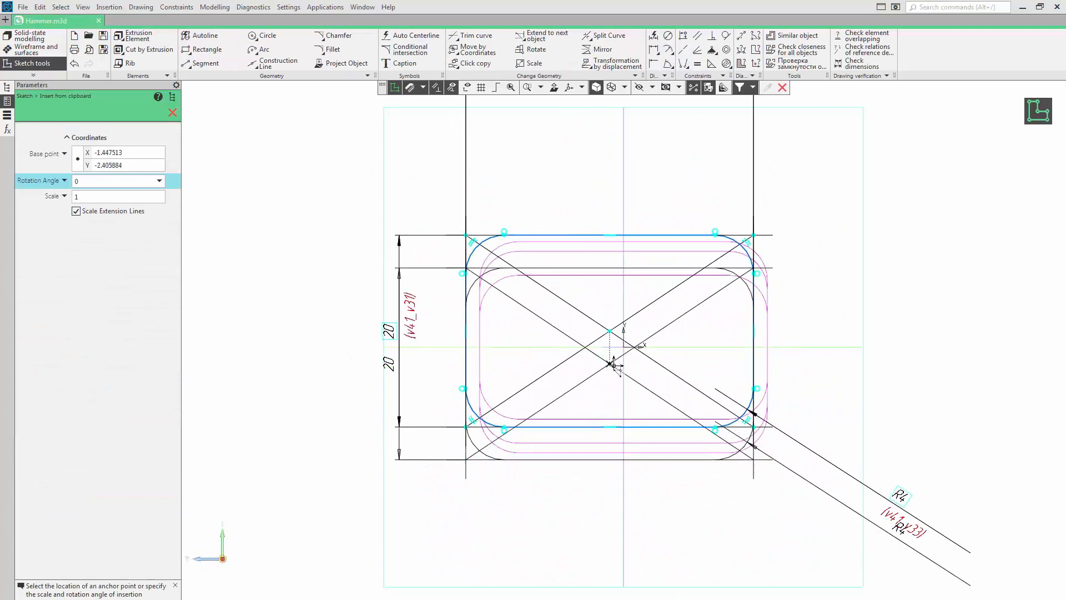
Step: Merge the pasted rectangle's centre point with the sketch origin on the Instance (4,1) plane and exit the sketch
left_click(683, 63)
left_click(610, 331)
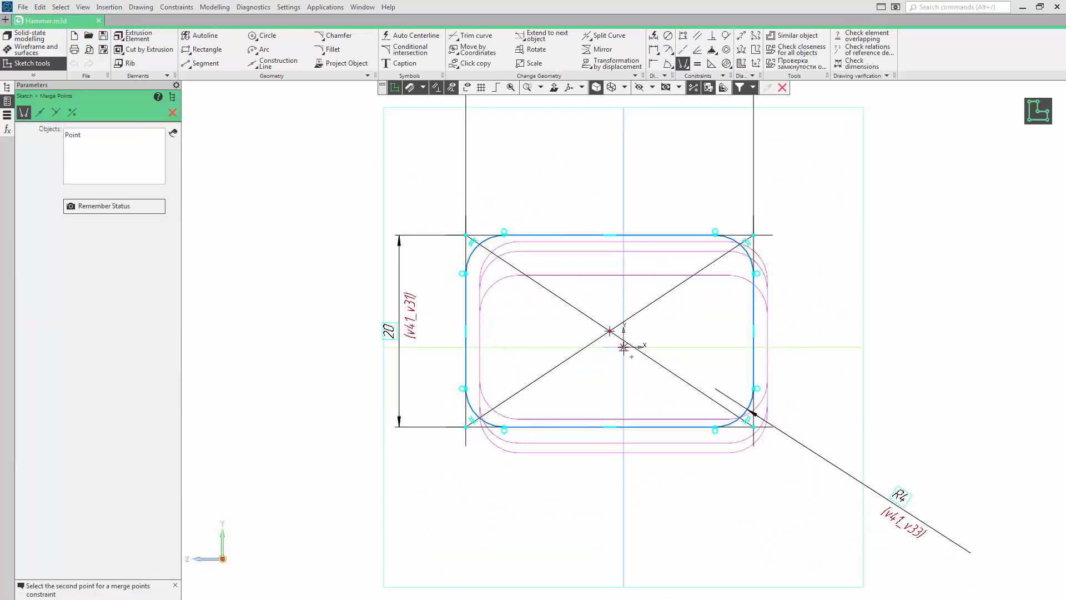
left_click(624, 347)
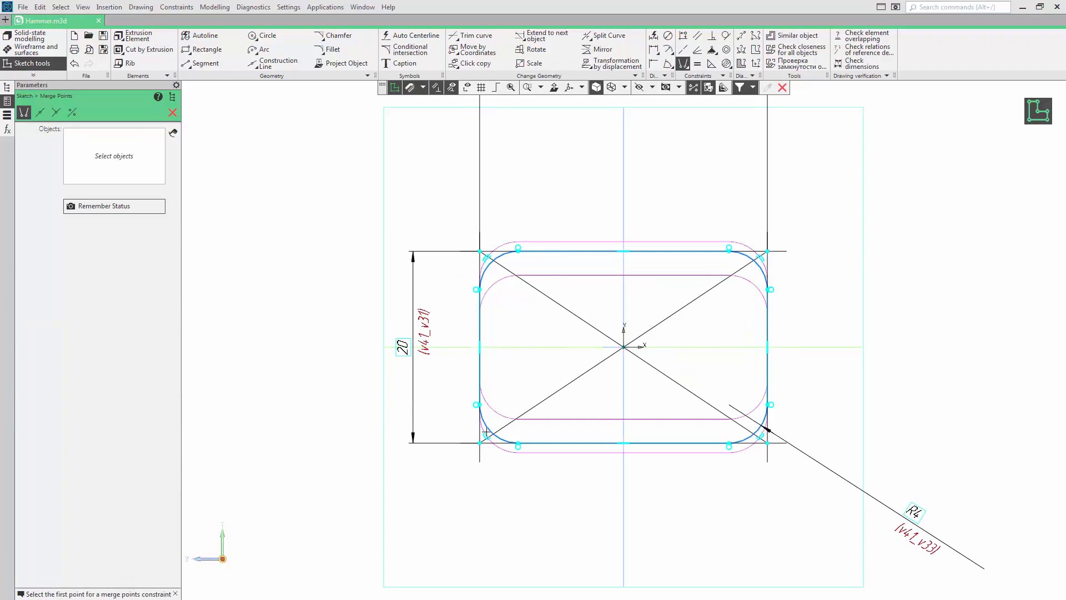
key("Escape")
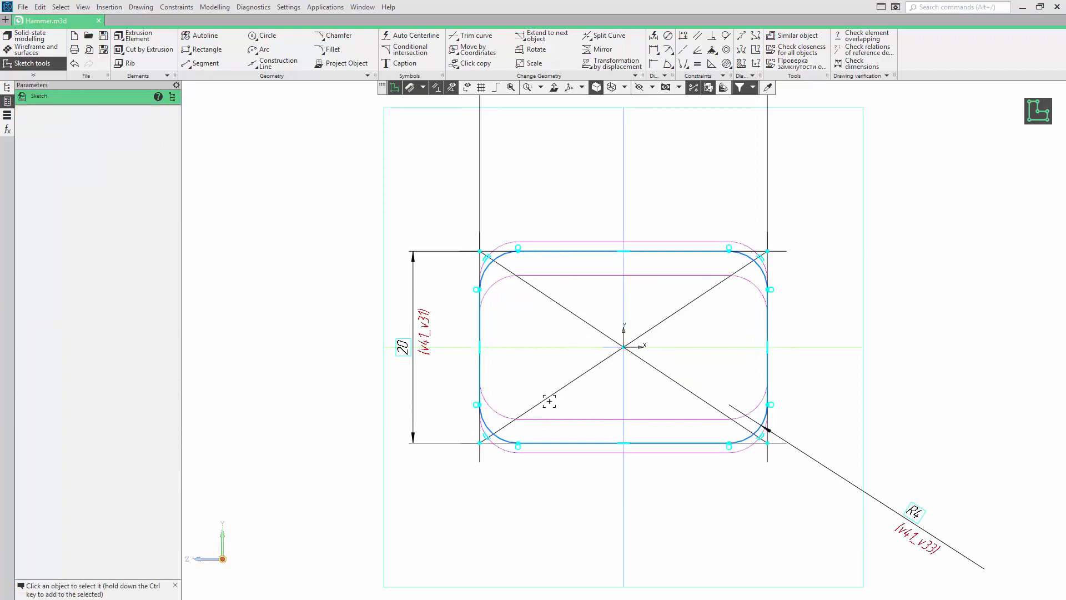
left_click(1038, 111)
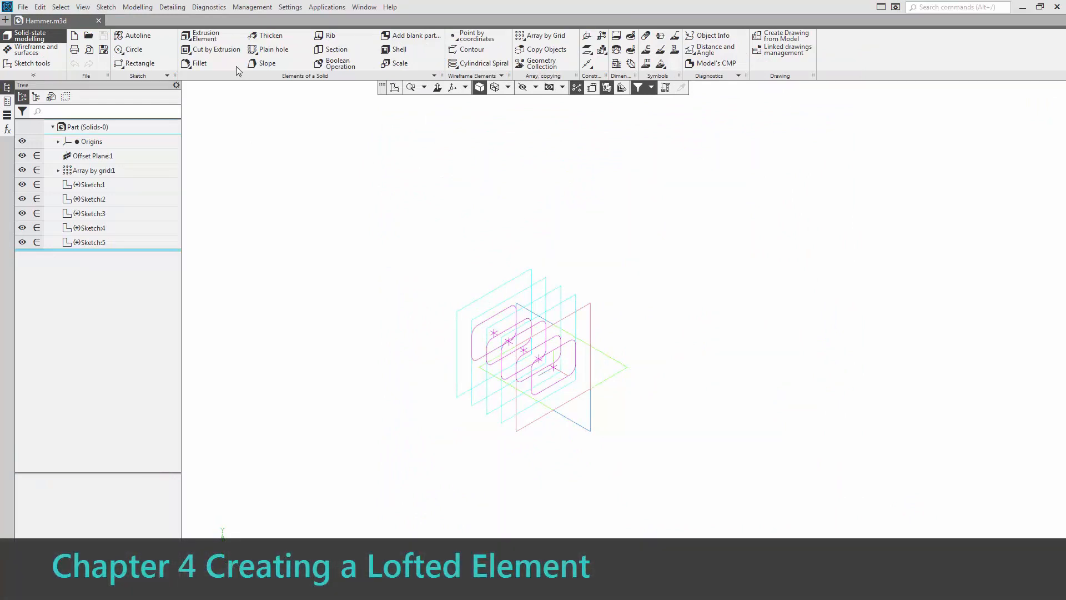
Step: Create a solid Lofted Element through the sections Sketch:1, Sketch:2, Sketch:3, Sketch:4 and Sketch:5 in that order
left_click(206, 36)
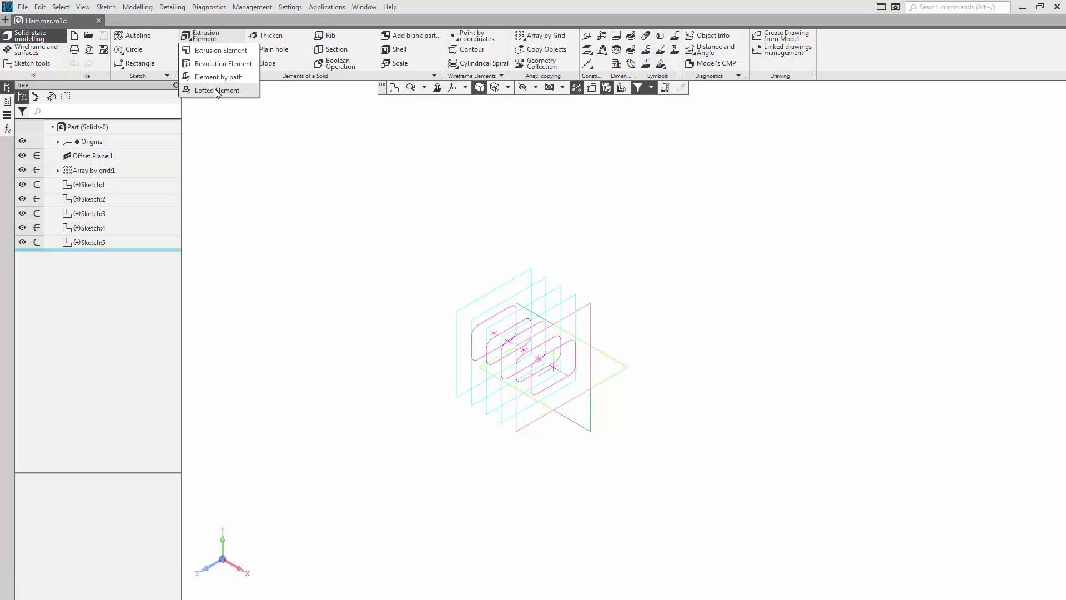
left_click(217, 90)
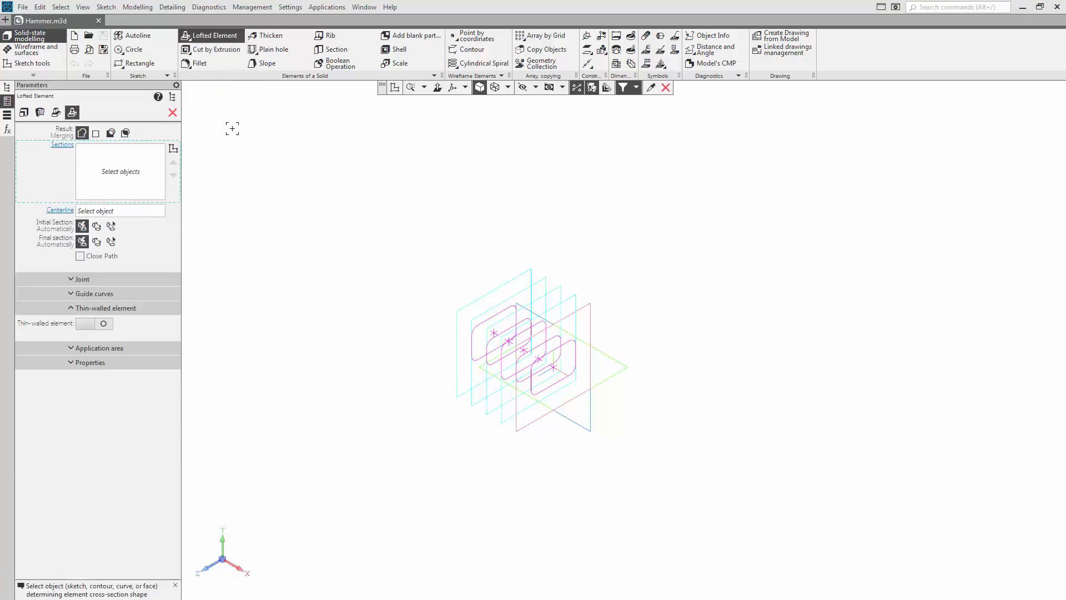
left_click(174, 97)
left_click(241, 175)
left_click(242, 187)
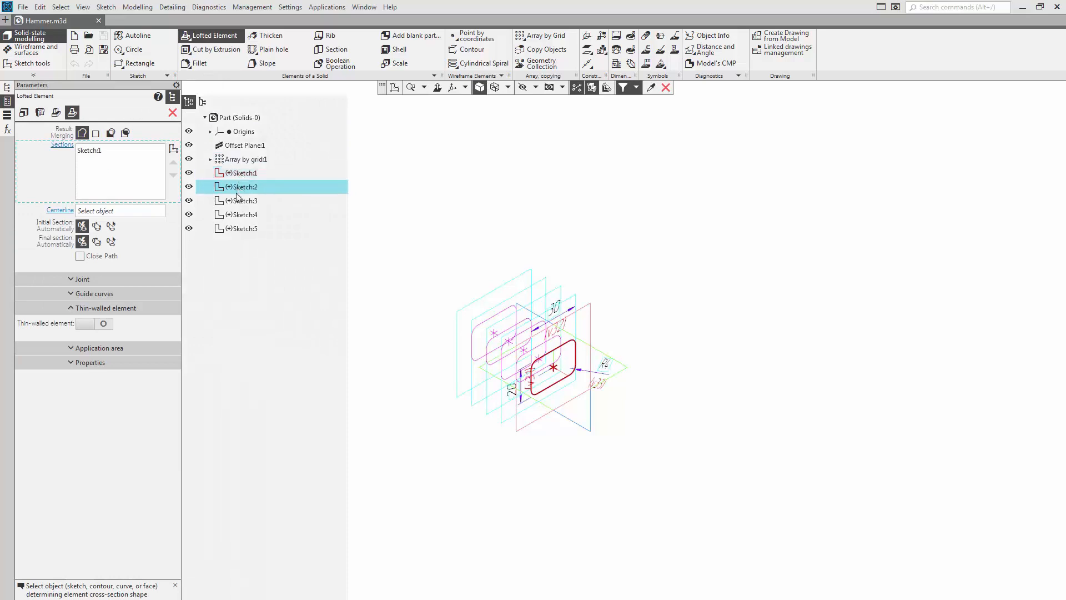
left_click(242, 200)
left_click(242, 215)
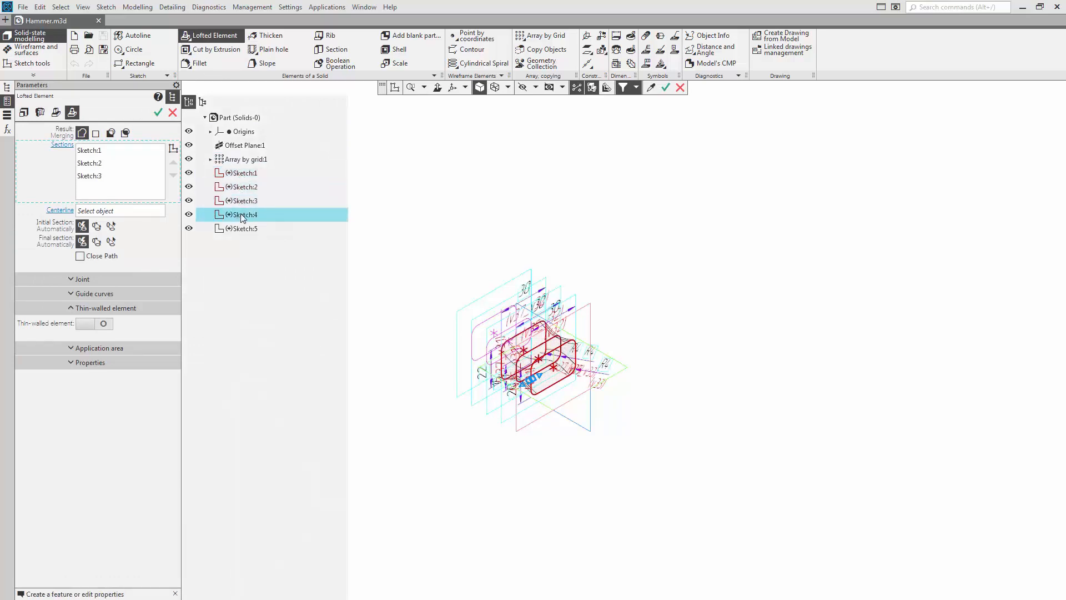
left_click(241, 229)
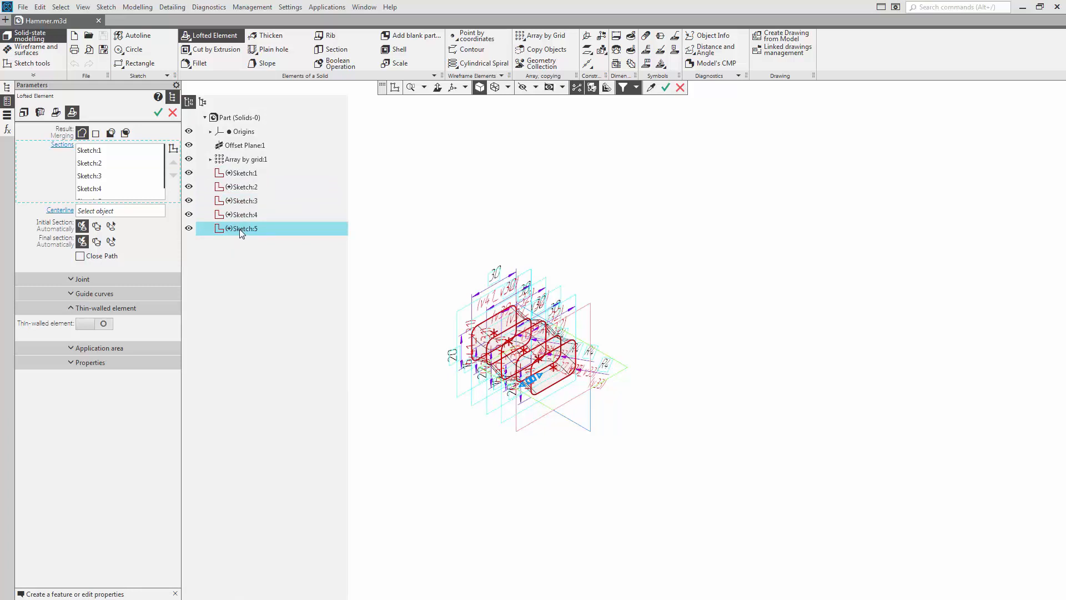
left_click(158, 112)
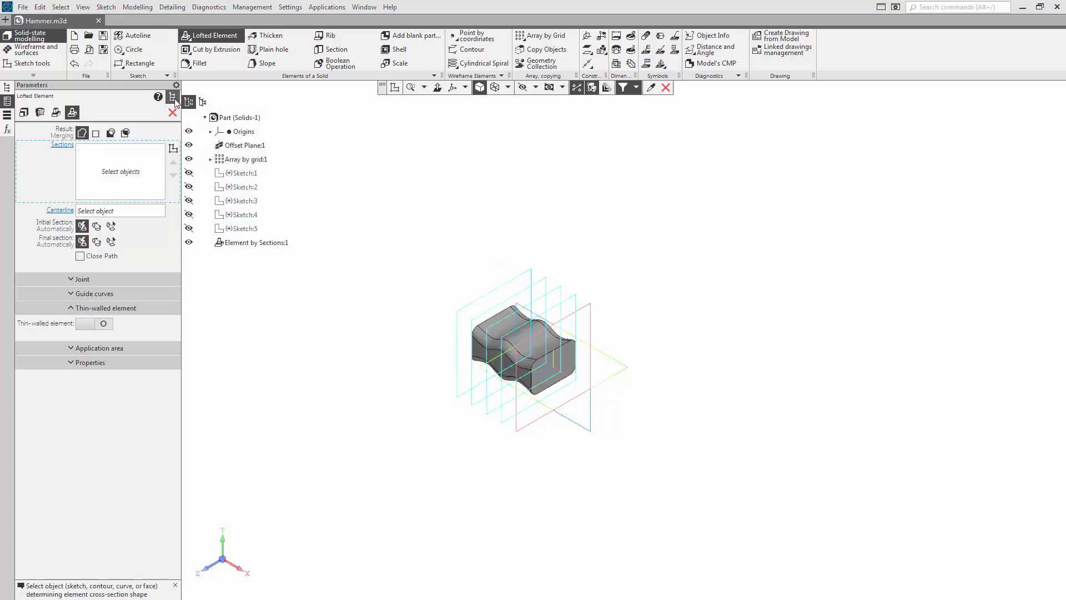
left_click(173, 98)
scroll(344, 219, "up", 2)
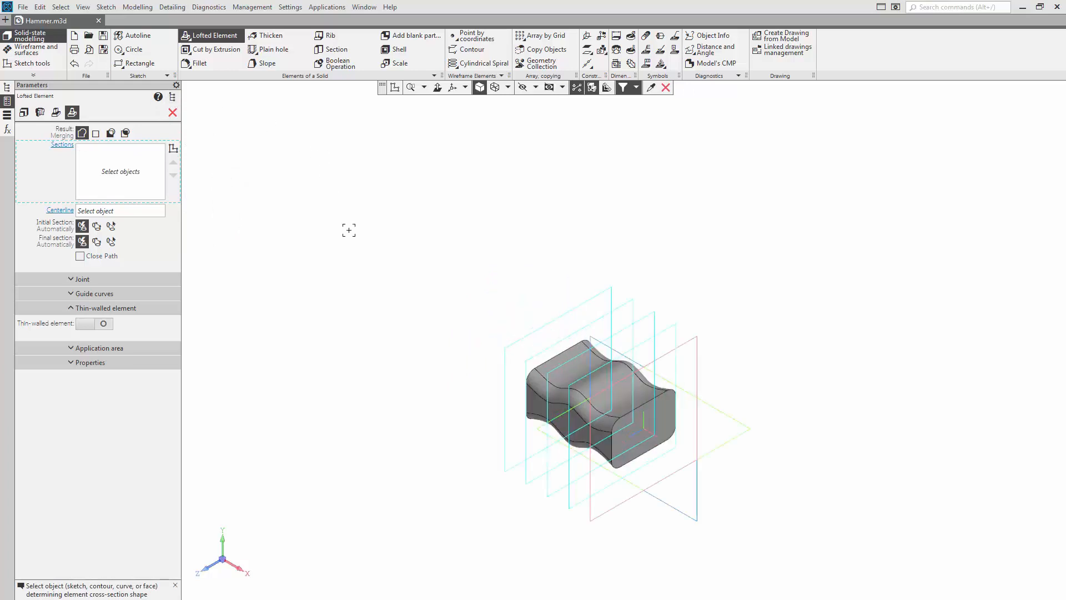
middle_click_drag(483, 292, 420, 217, "shift")
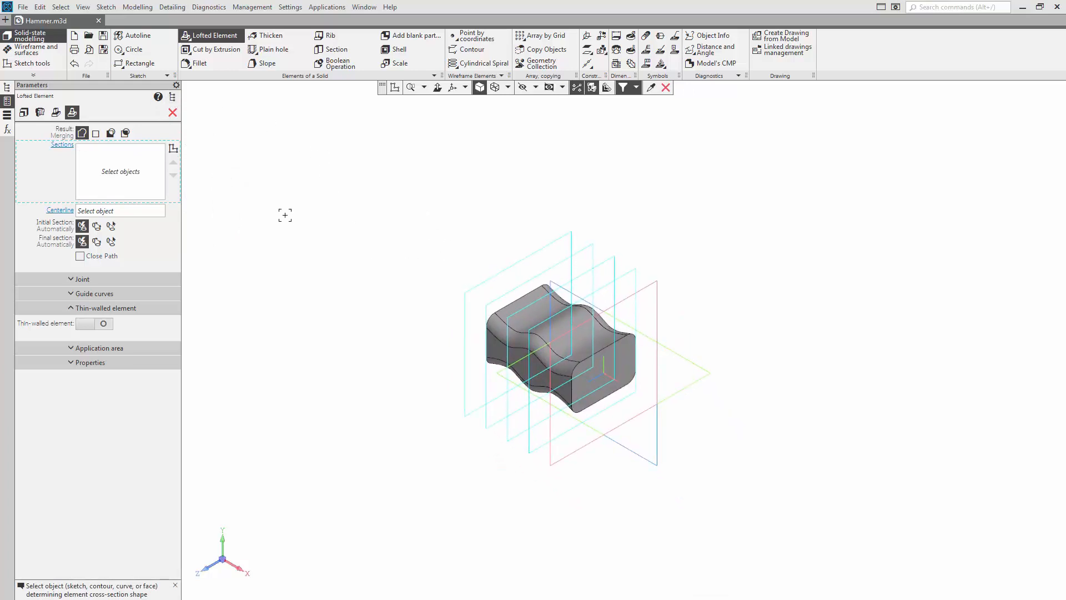